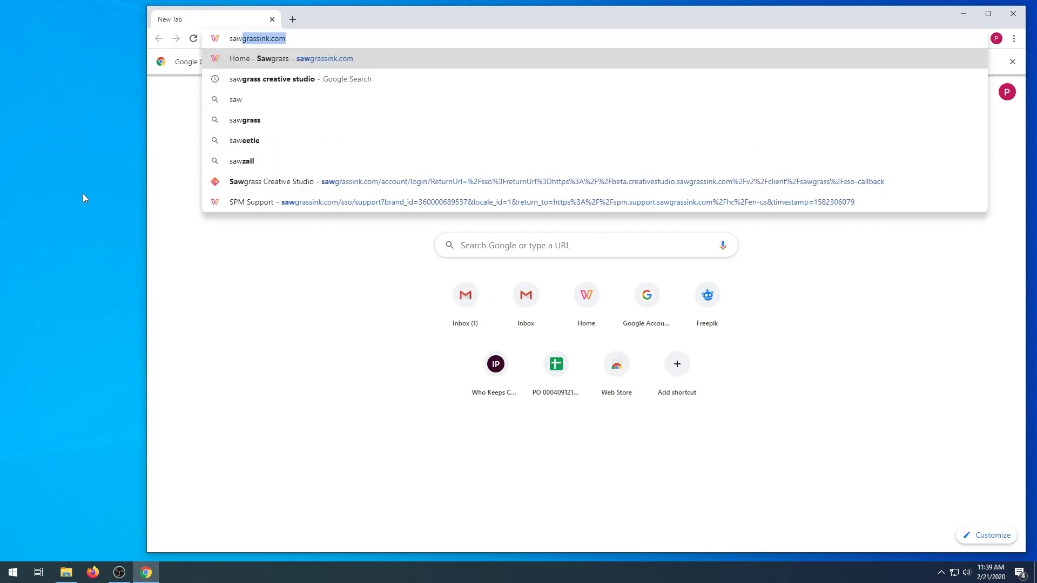
Download the Print Manager for Windows installer from sawgrassink.com and have it open when done
type("grassi")
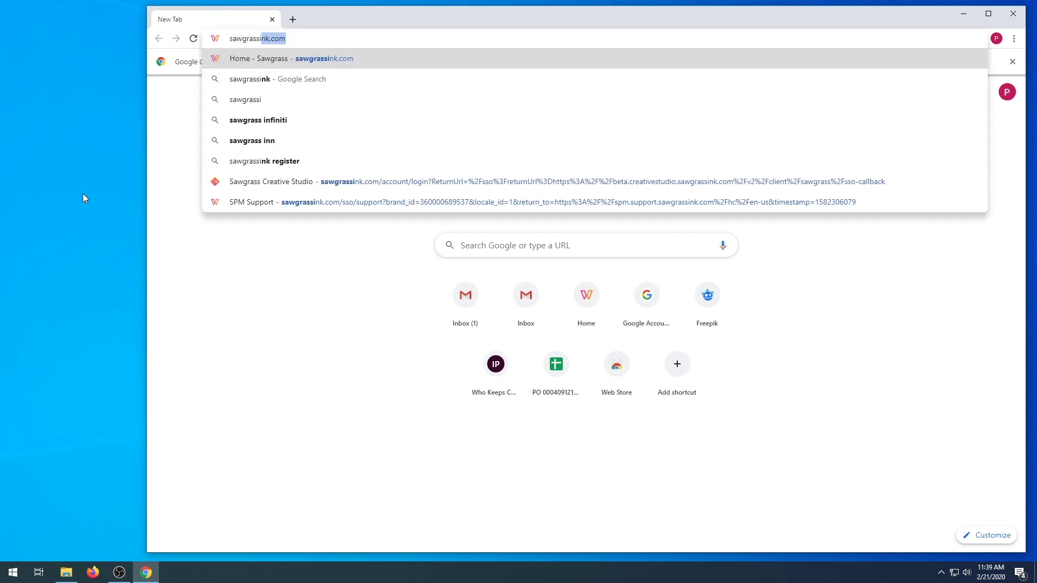
key("Return")
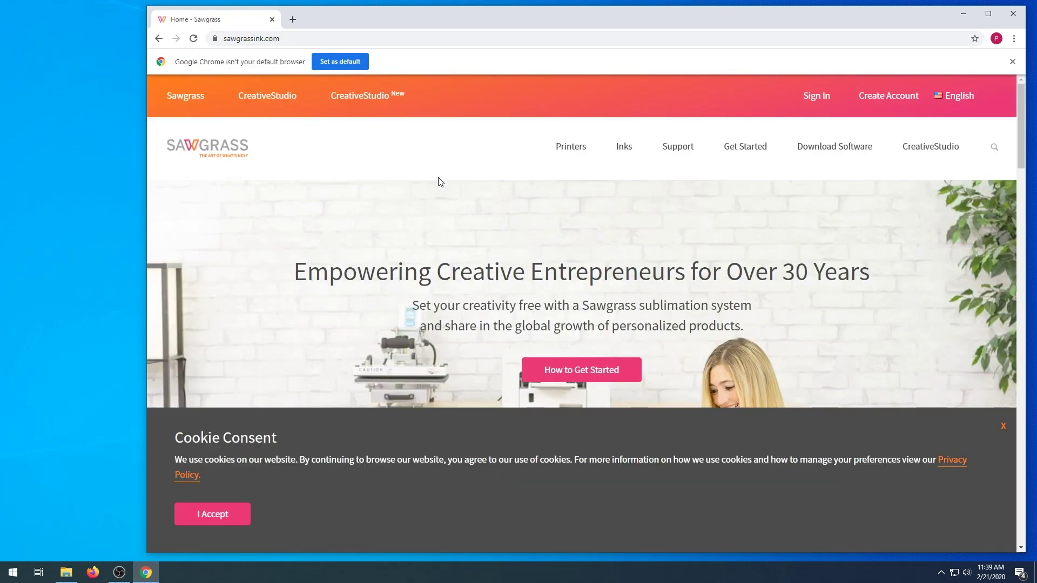
left_click(811, 153)
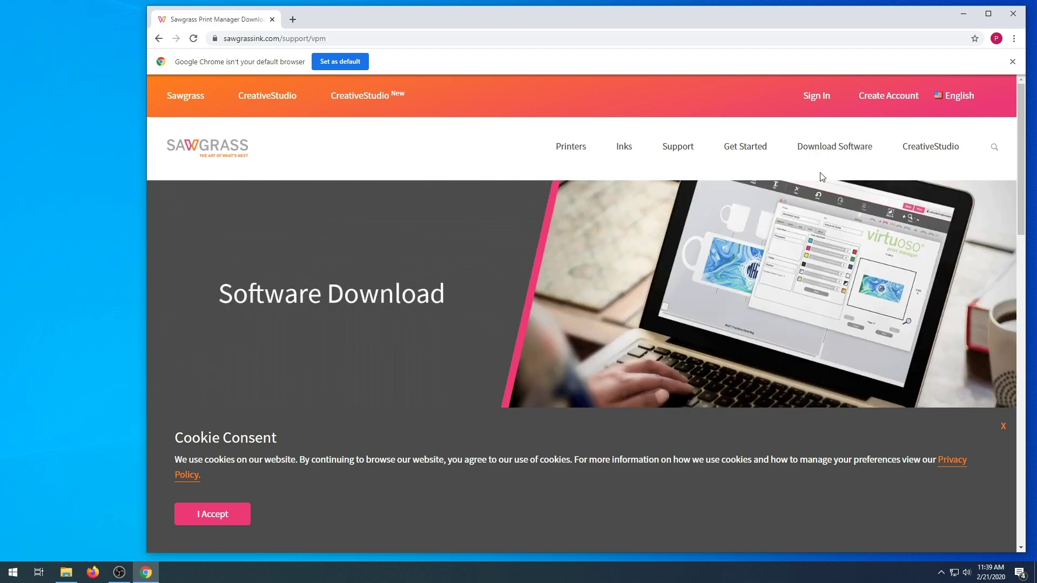
scroll(776, 347, "down", 5)
left_click(612, 346)
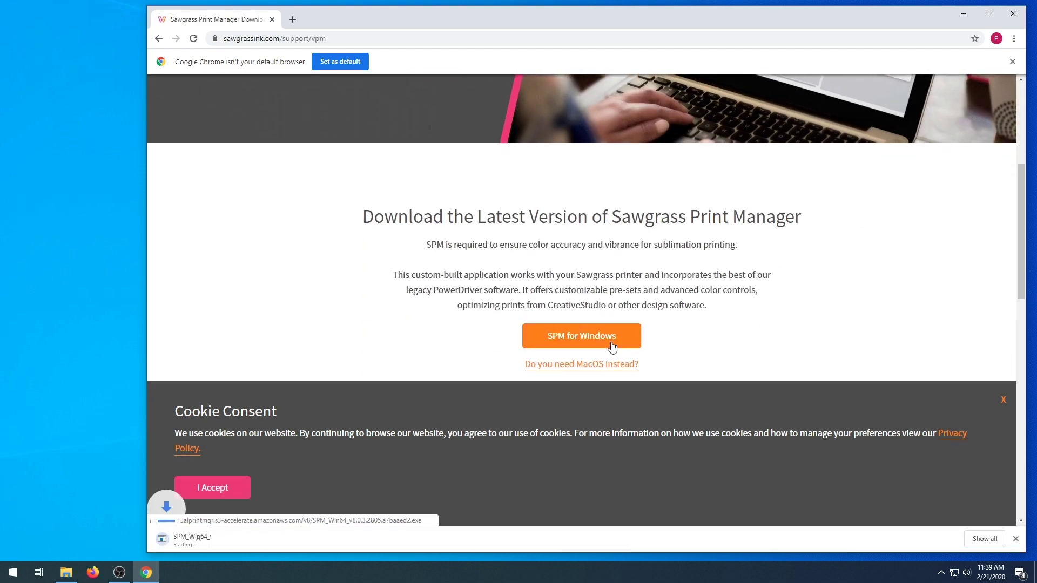
left_click(259, 538)
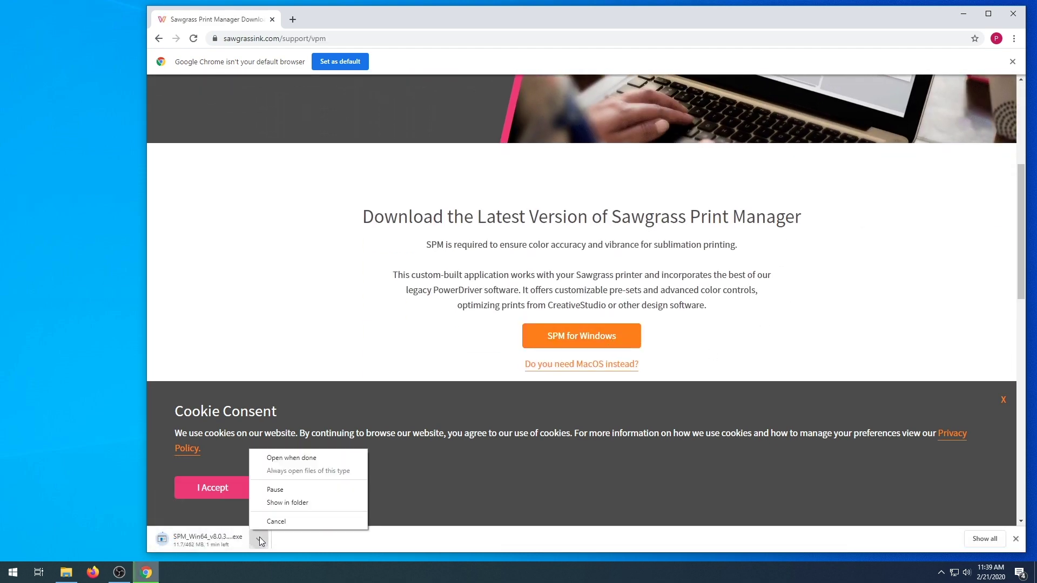
left_click(275, 458)
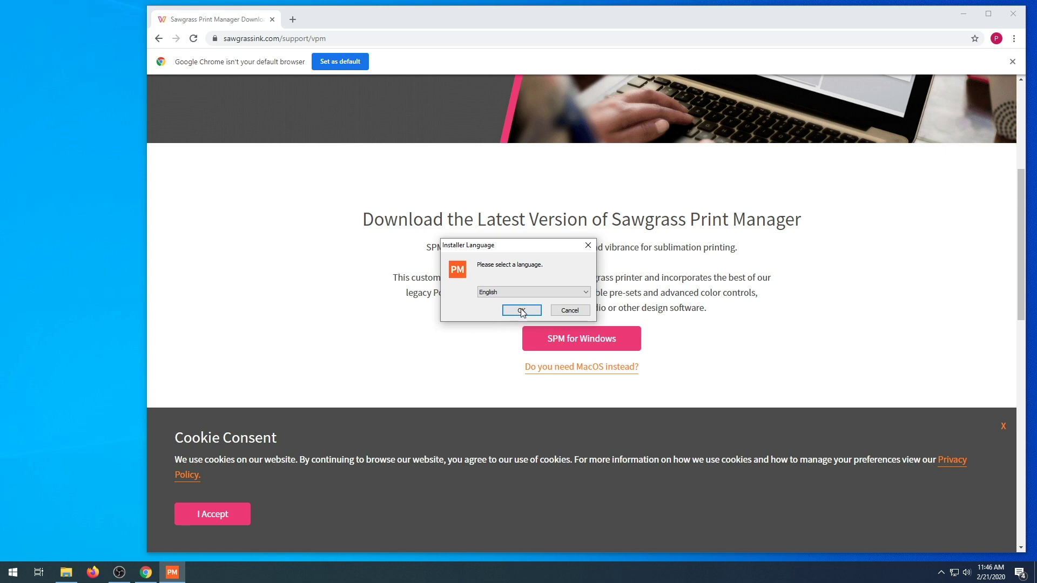
Install Print Manager in English with all components checked, then finish the setup
left_click(521, 311)
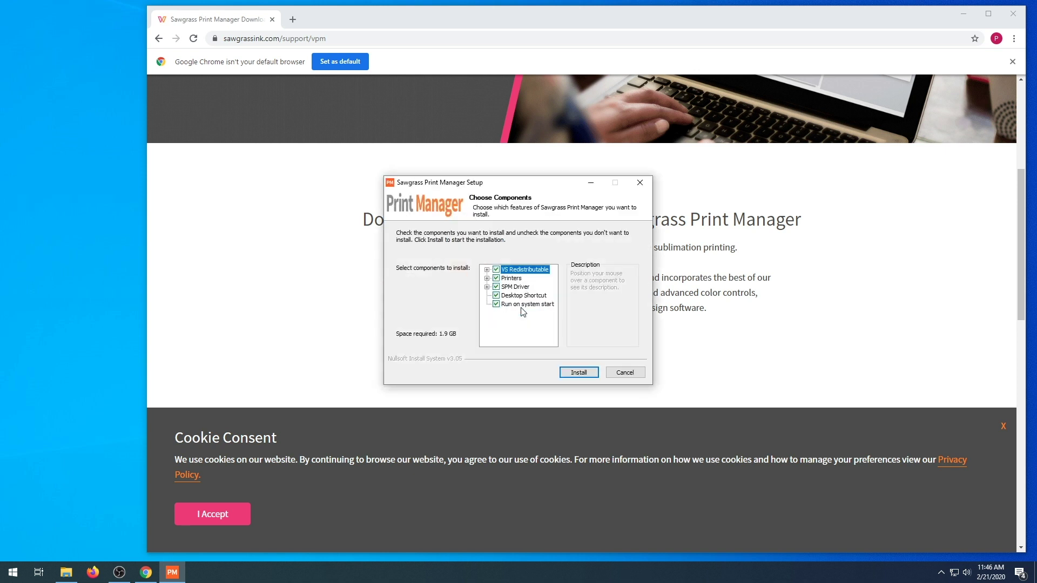
left_click(592, 373)
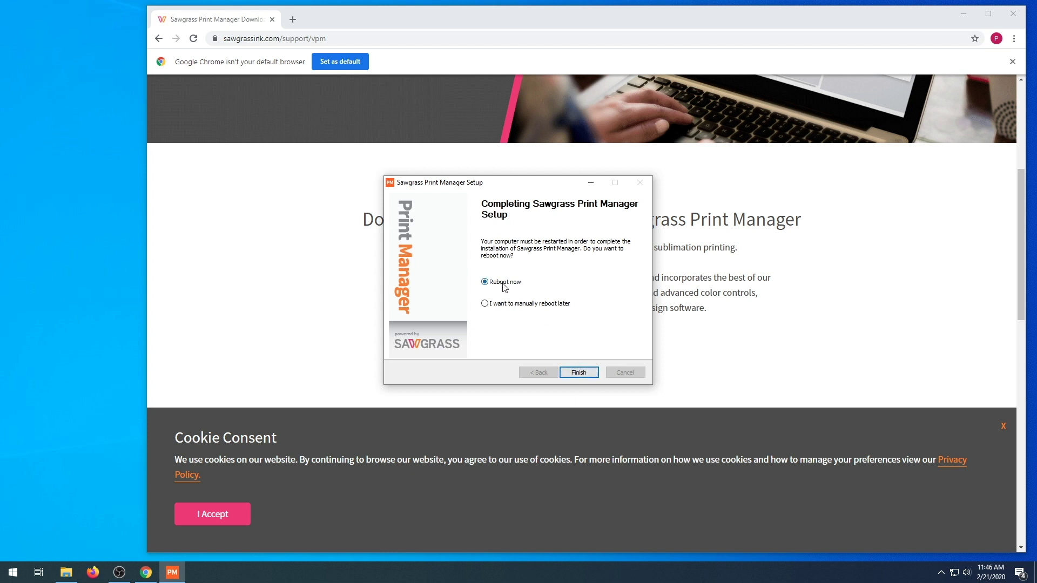
left_click(589, 377)
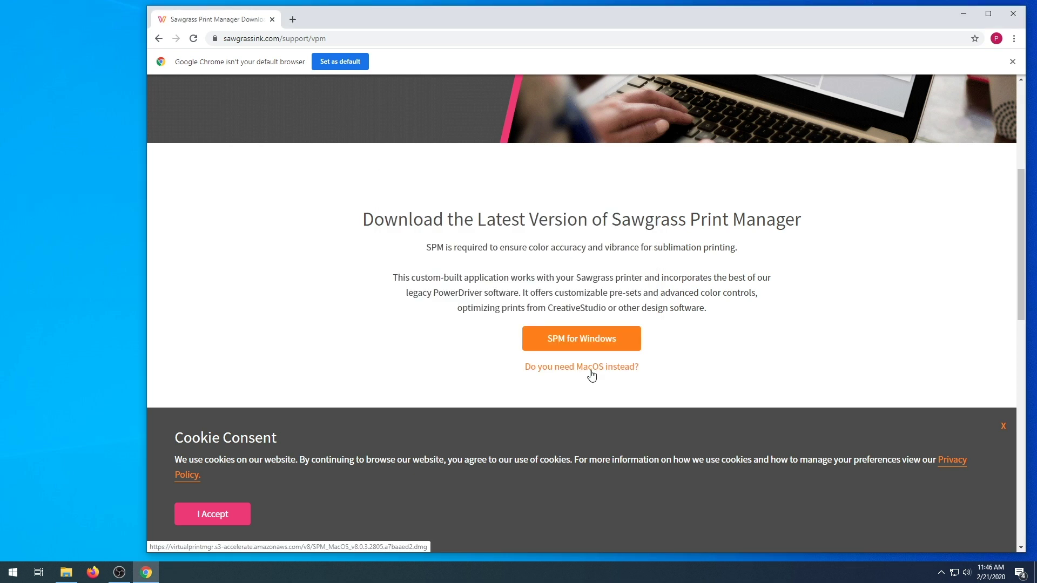
Launch Sawgrass Print Manager from the Start menu and agree to its license
left_click(12, 571)
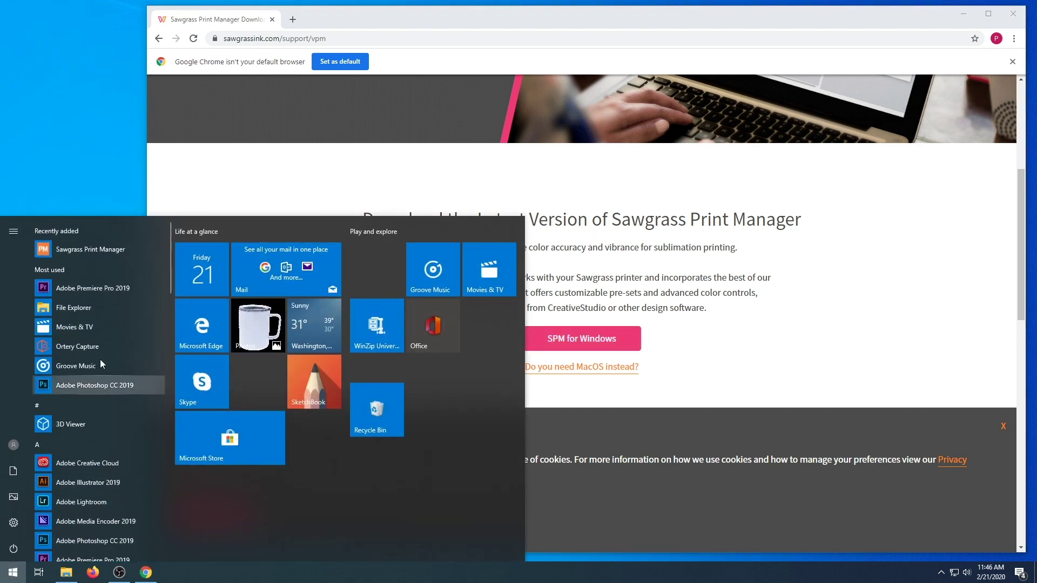
left_click(114, 253)
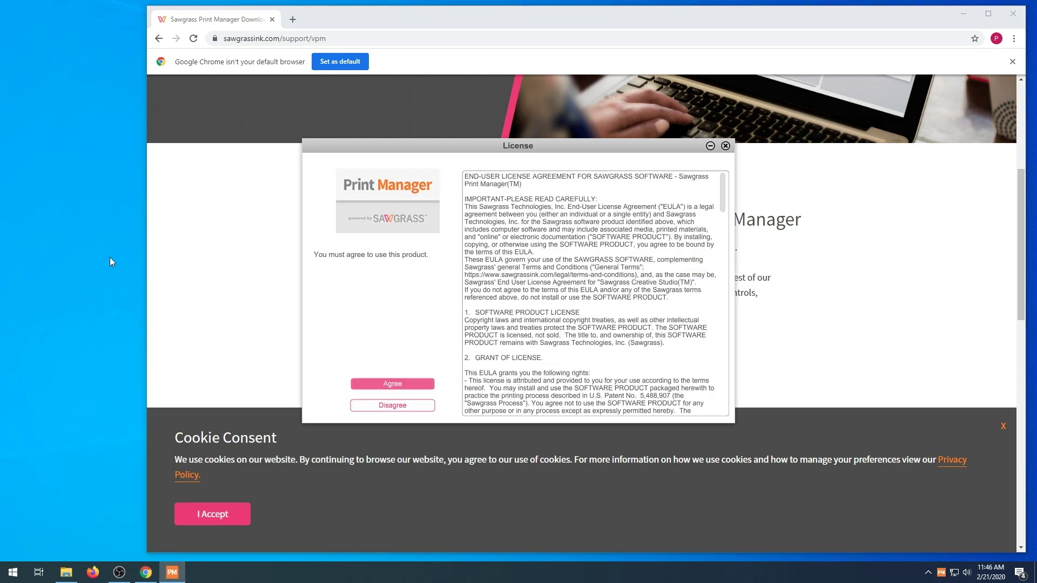
left_click(393, 384)
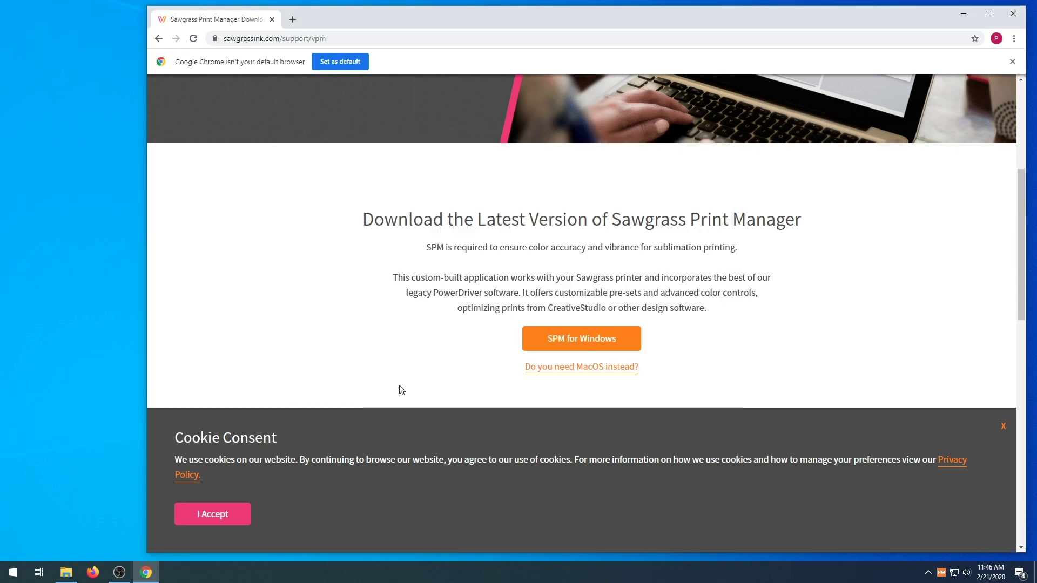
Sign in with the account e-mail and password, then dismiss the login confirmation
left_click(511, 286)
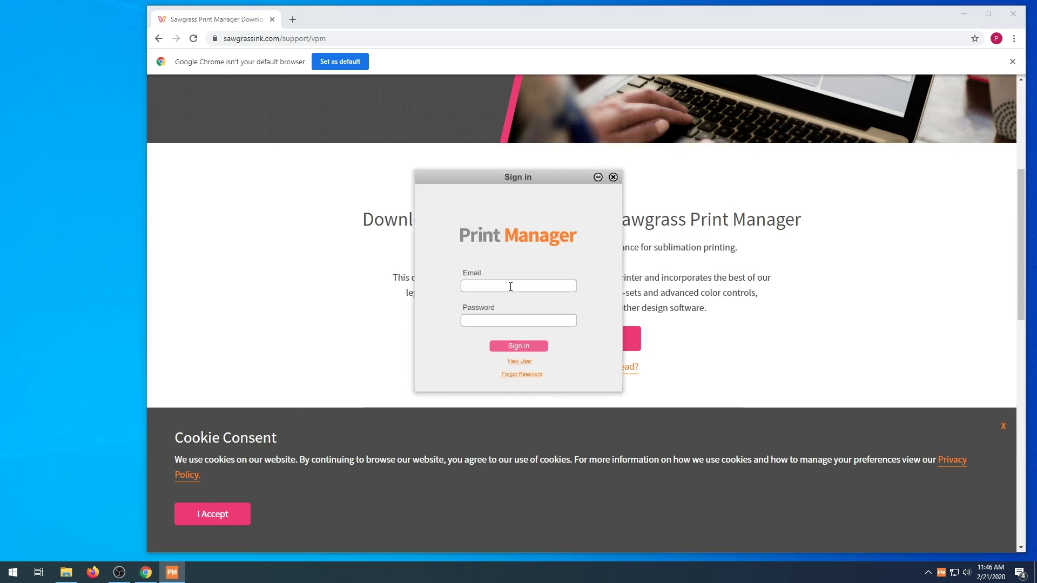
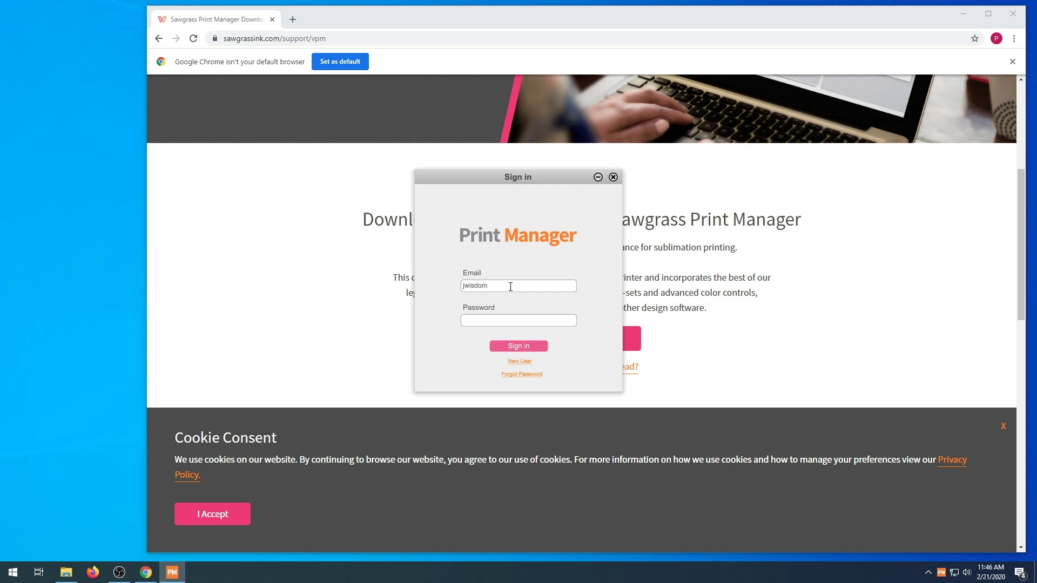
key("Tab")
type("••••••••")
key("Return")
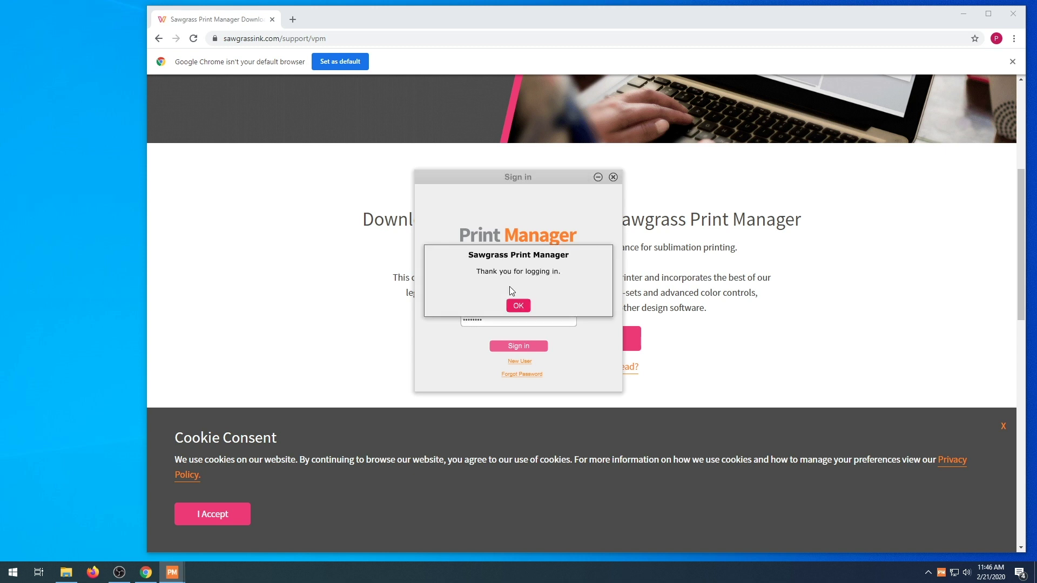
left_click(517, 305)
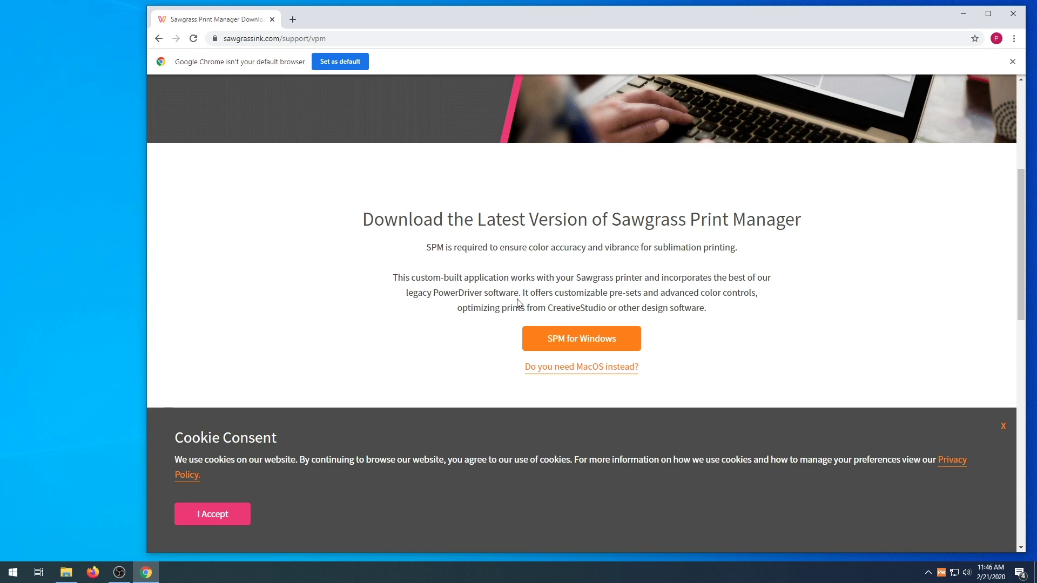
Select the Sawgrass SG400 printer model and accept the driver license agreement
left_click(502, 209)
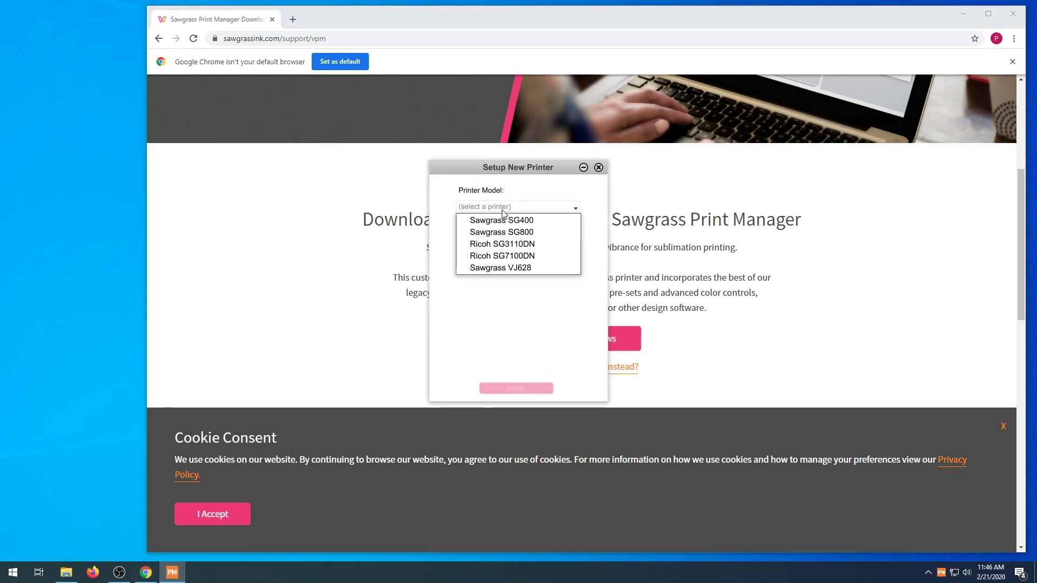
left_click(503, 220)
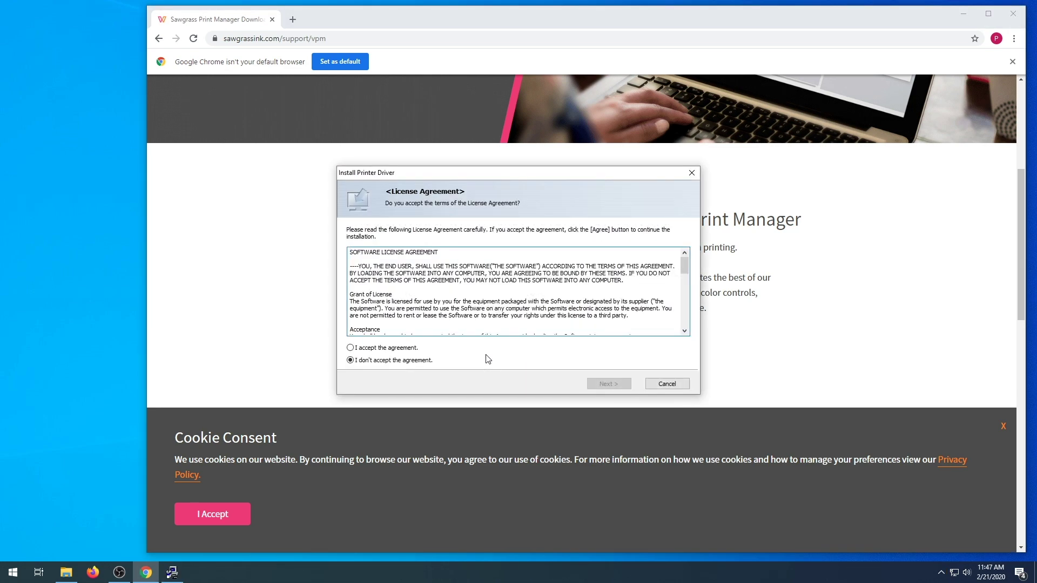
left_click(394, 348)
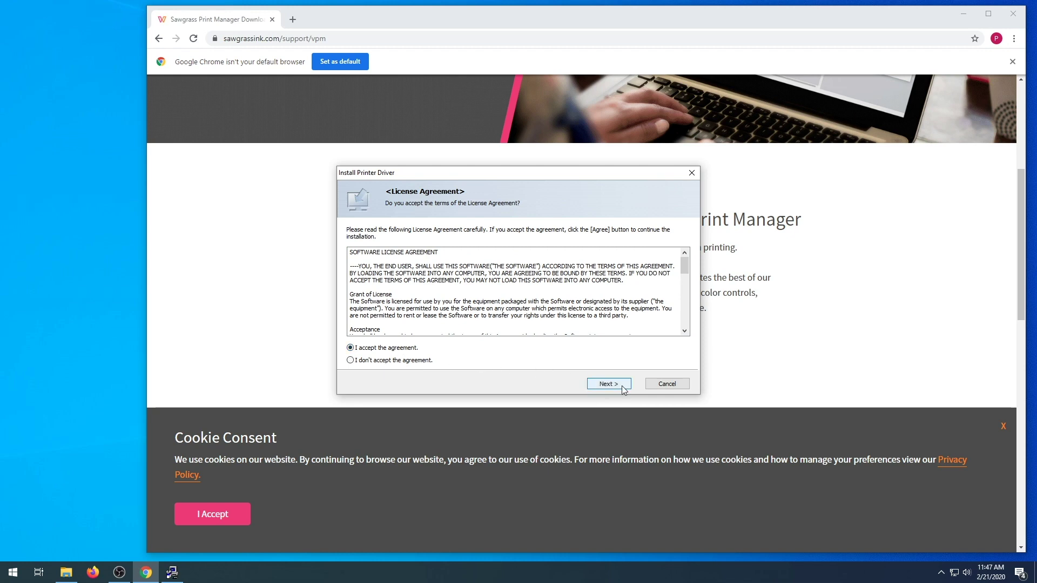
left_click(622, 387)
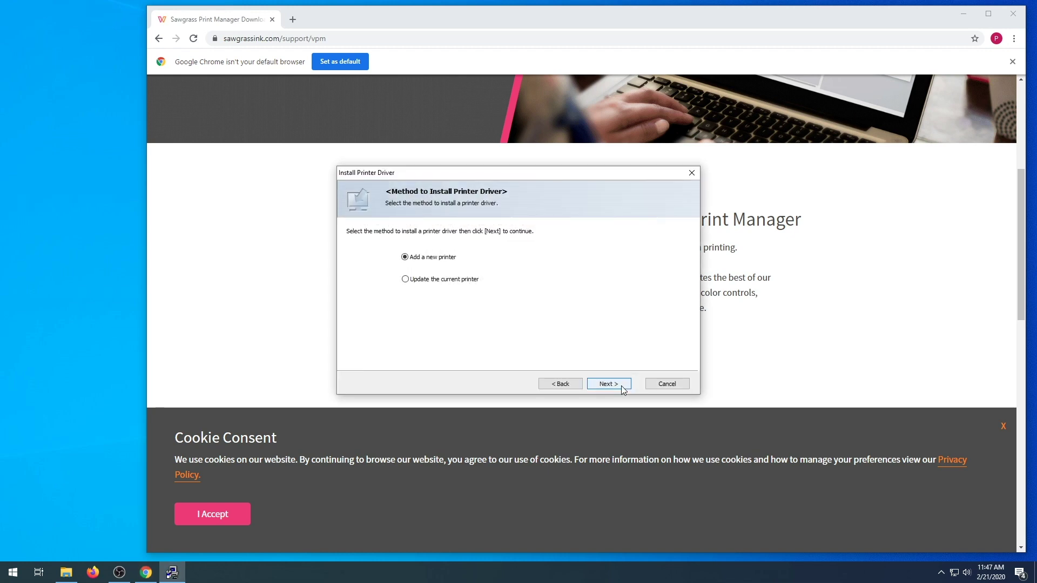
Add it as a new printer past the cable and power checks, then stop USB auto-detection
left_click(622, 386)
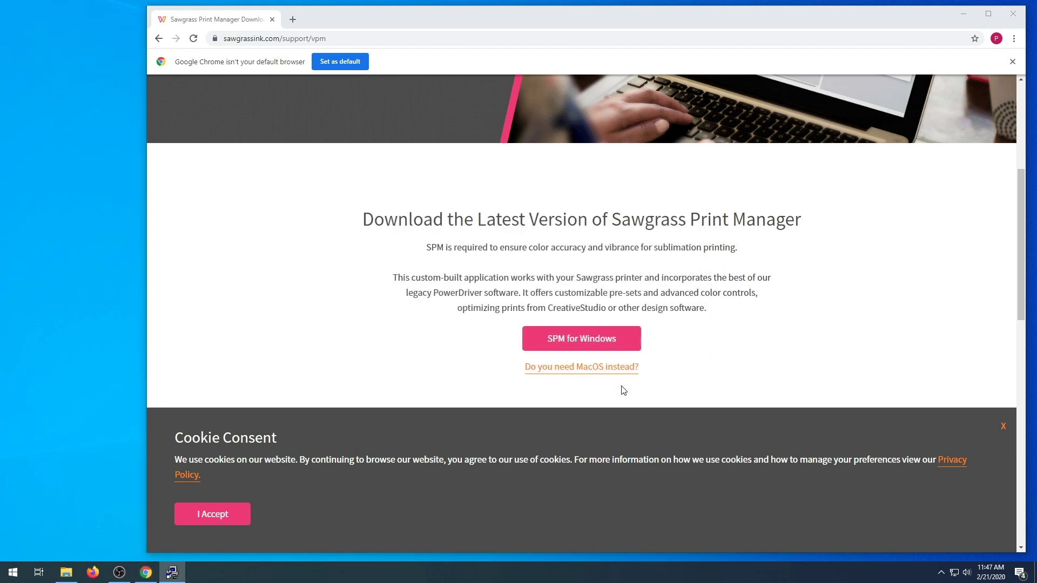
left_click(622, 387)
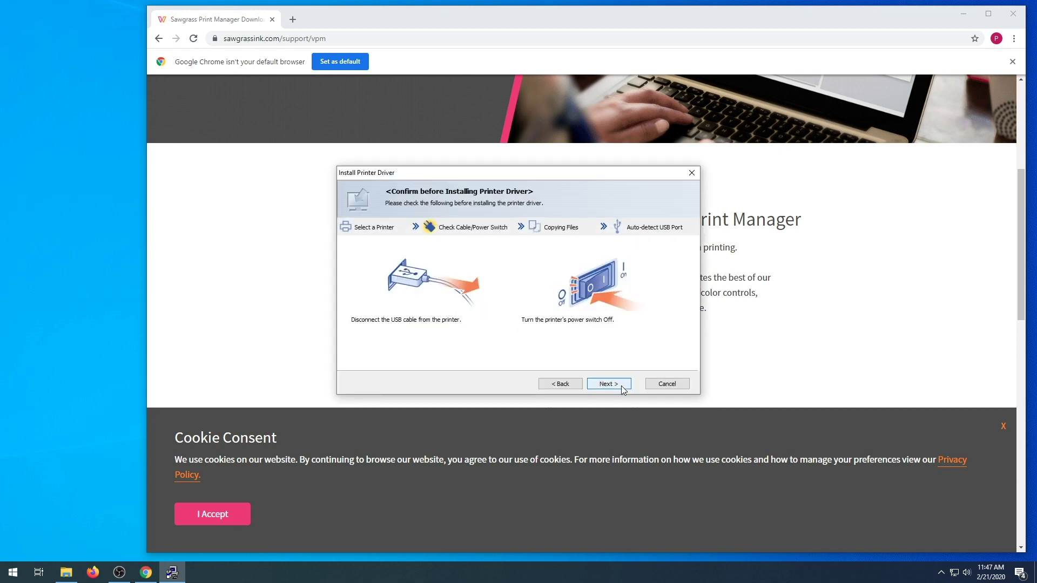
left_click(622, 387)
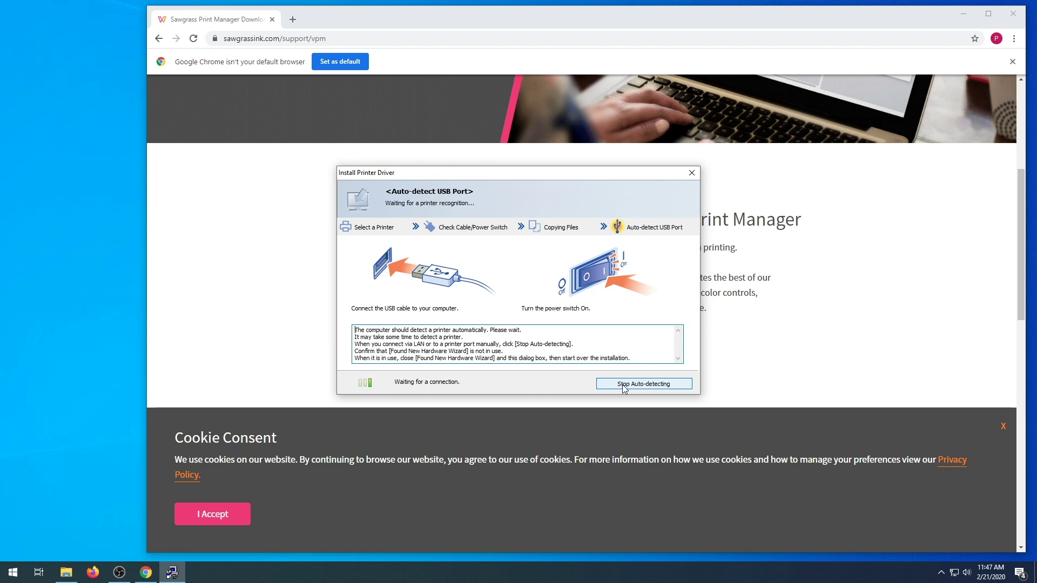
left_click(624, 387)
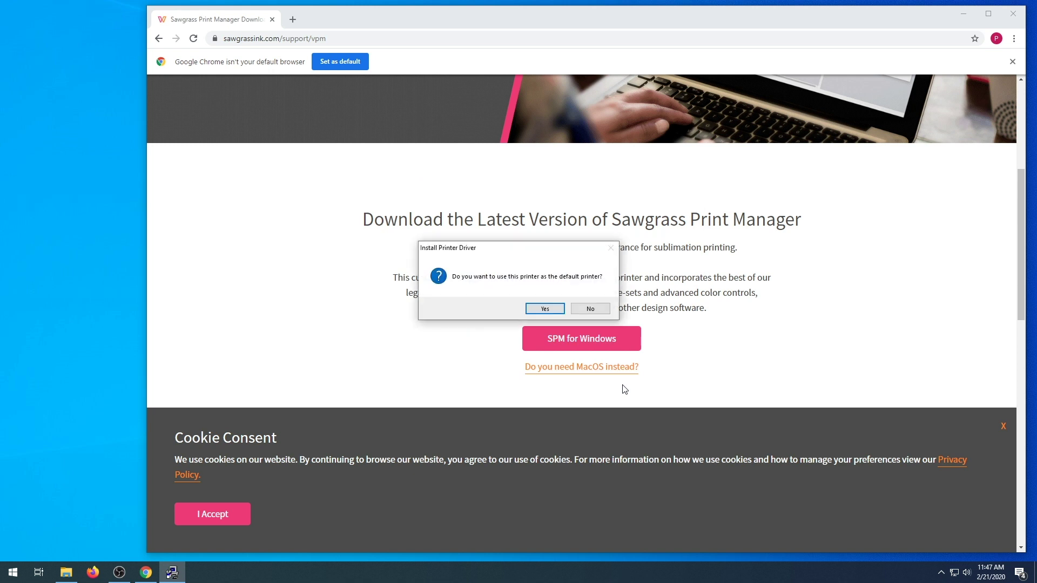
Decline making the SG400 the default printer, keep the status monitor settings, and apply initial settings
left_click(590, 308)
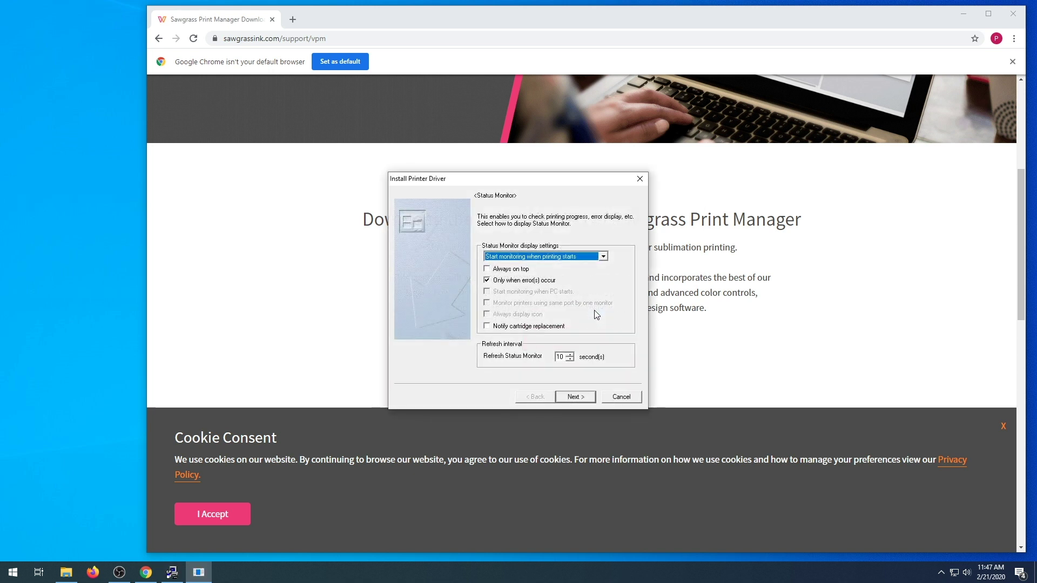
left_click(587, 400)
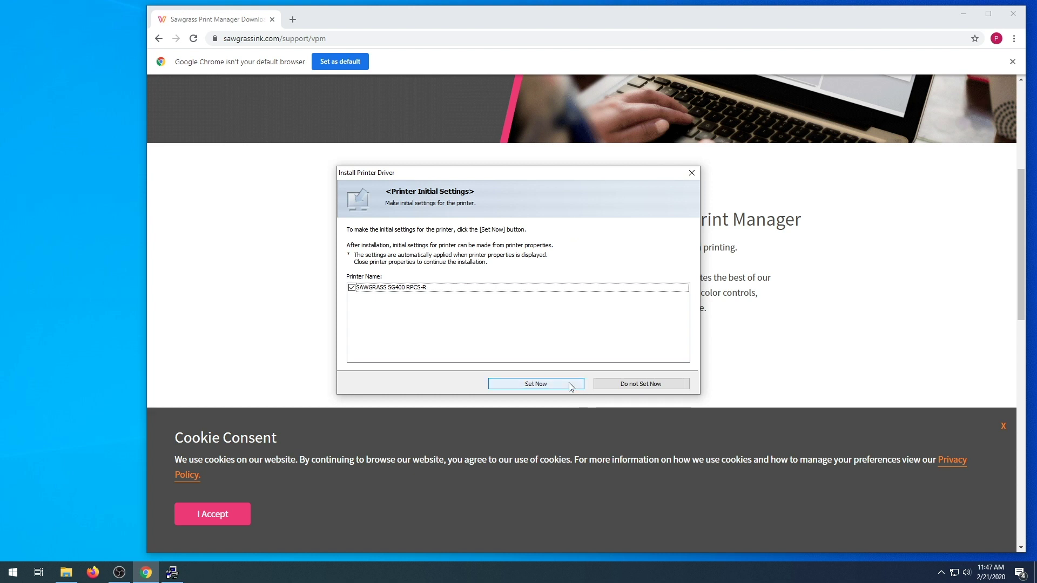
left_click(570, 386)
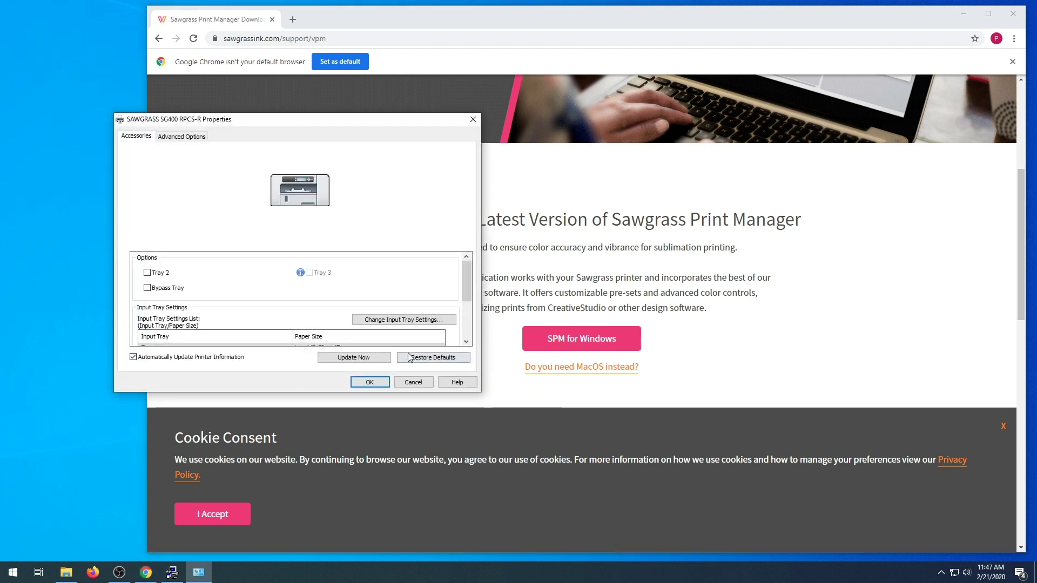
Keep Tray 1 set to Legal paper in the input tray settings and close the printer properties
left_click(341, 343)
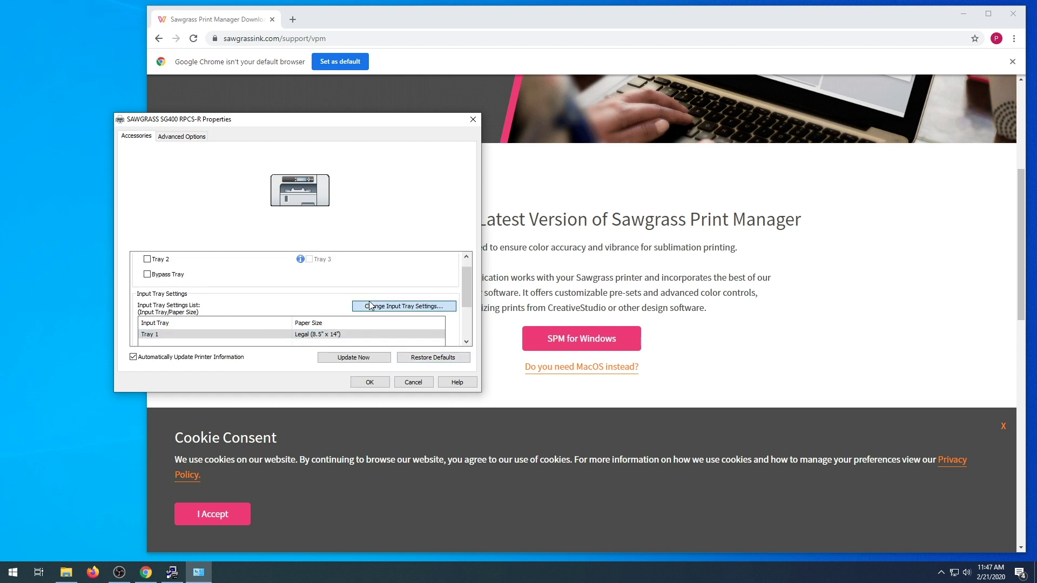
left_click(404, 306)
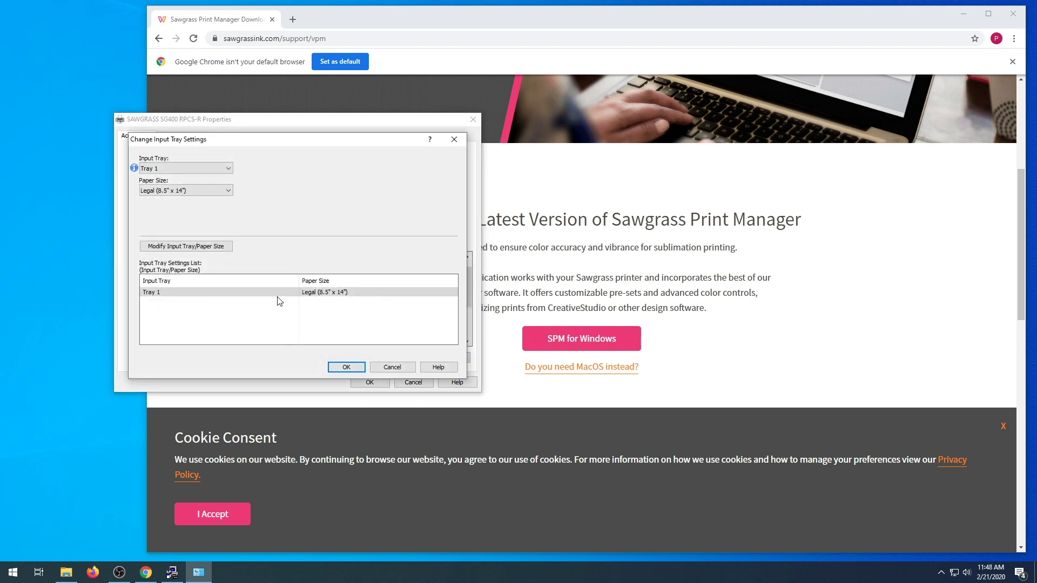
left_click(189, 247)
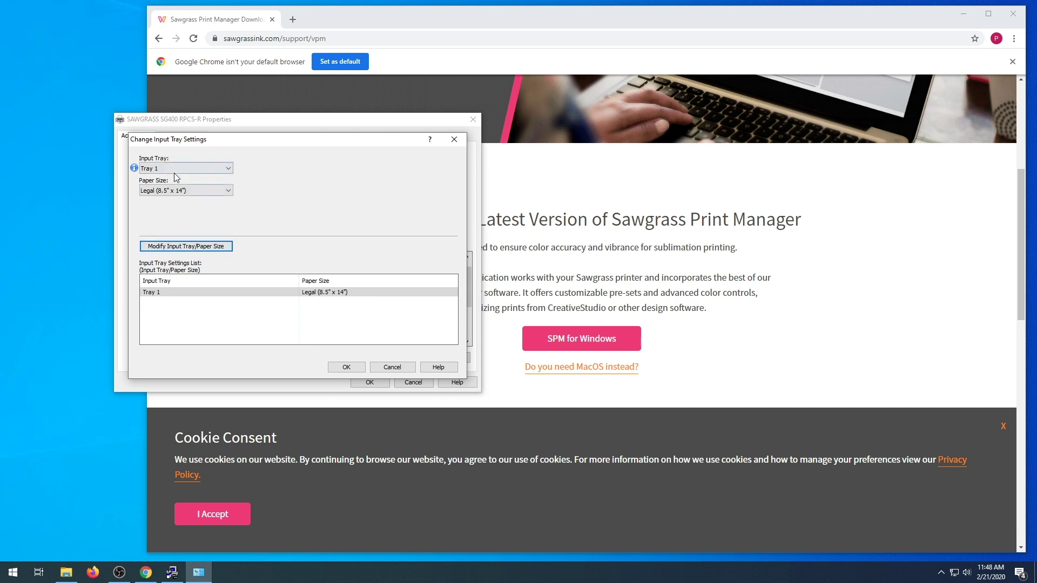
left_click(360, 368)
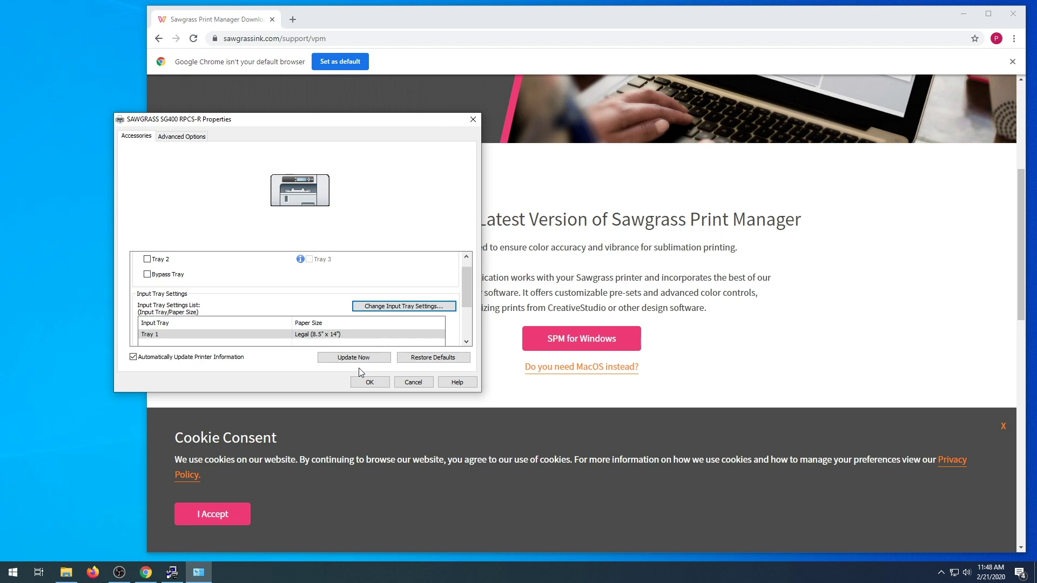
left_click(364, 382)
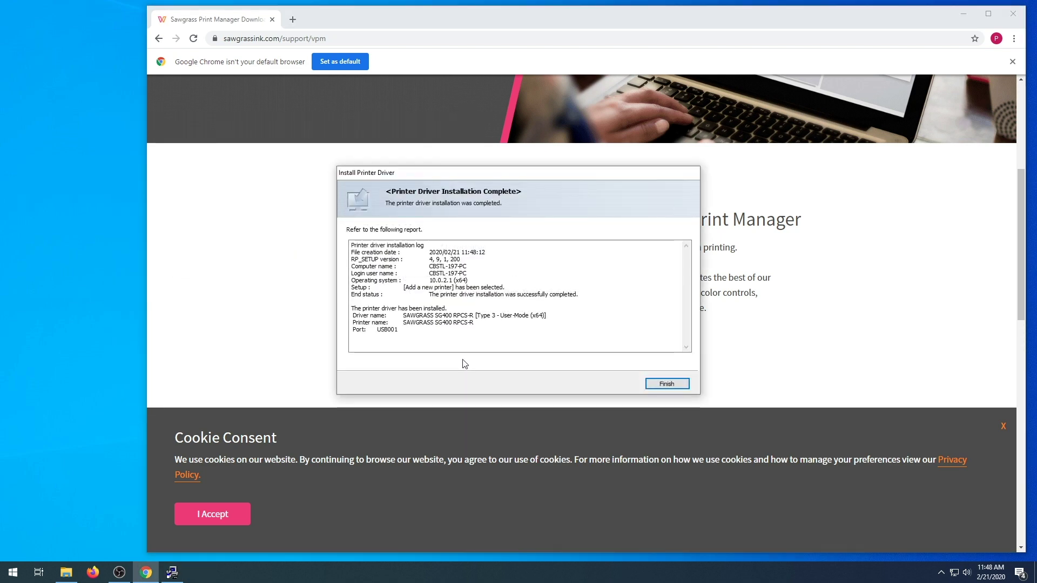
Finish the driver installation and relaunch Sawgrass Print Manager
left_click(673, 384)
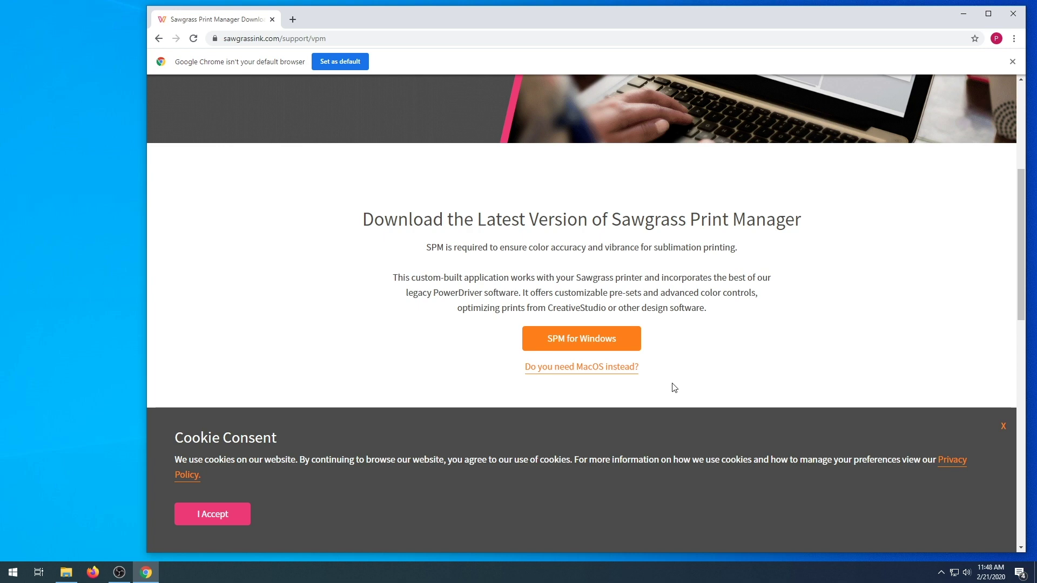
left_click(942, 573)
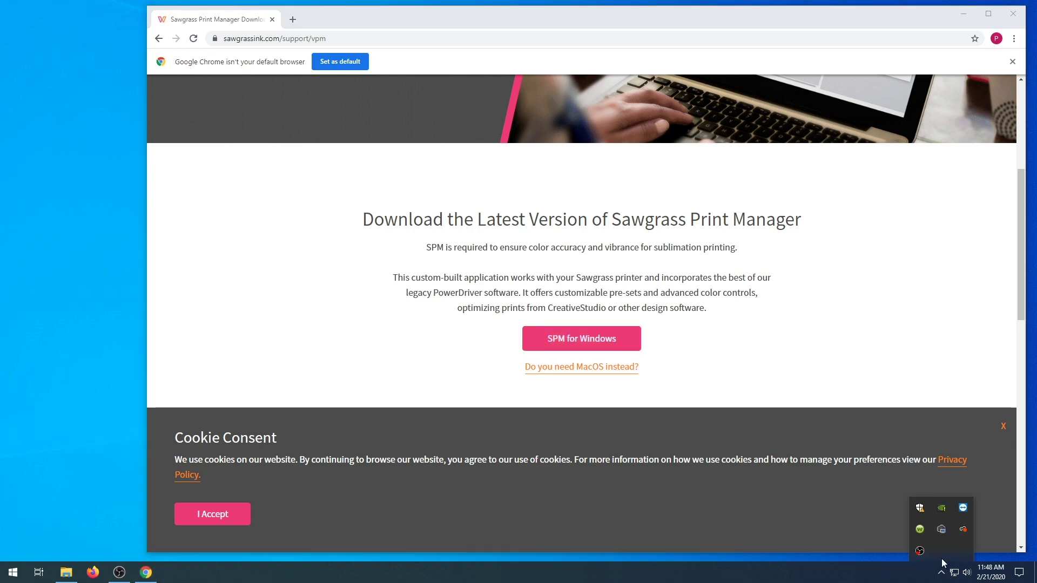
left_click(13, 573)
left_click(143, 250)
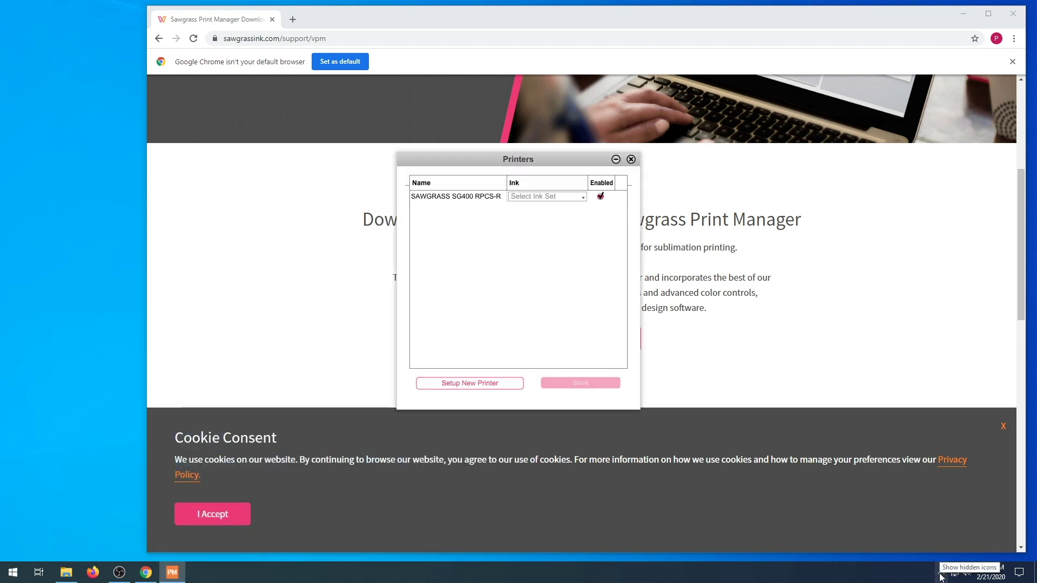
left_click(941, 574)
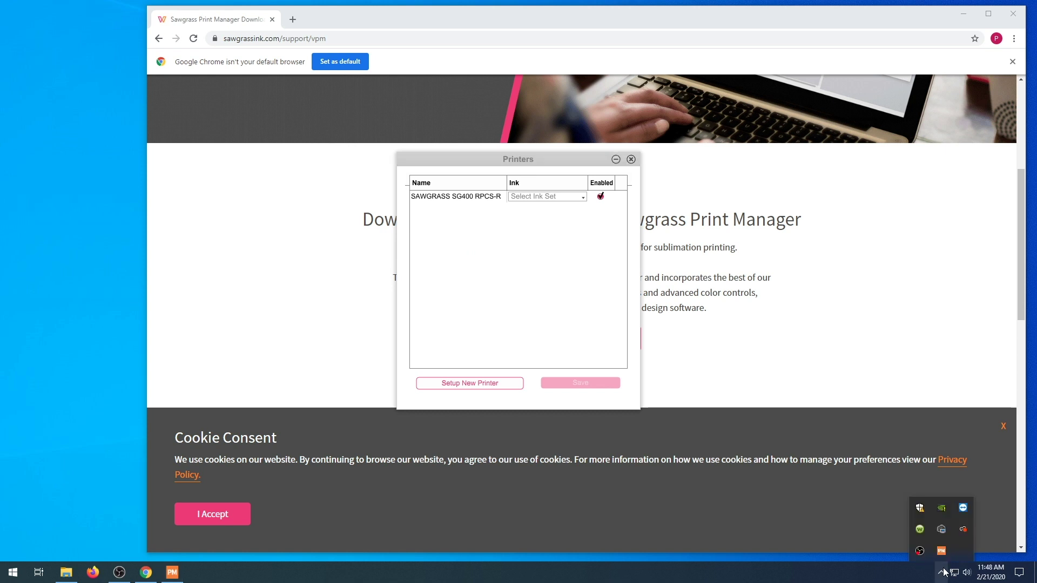
Assign the SubliJet-HD SG400 ink set to the SG400 printer, save, and confirm the restart
left_click(527, 196)
left_click(536, 209)
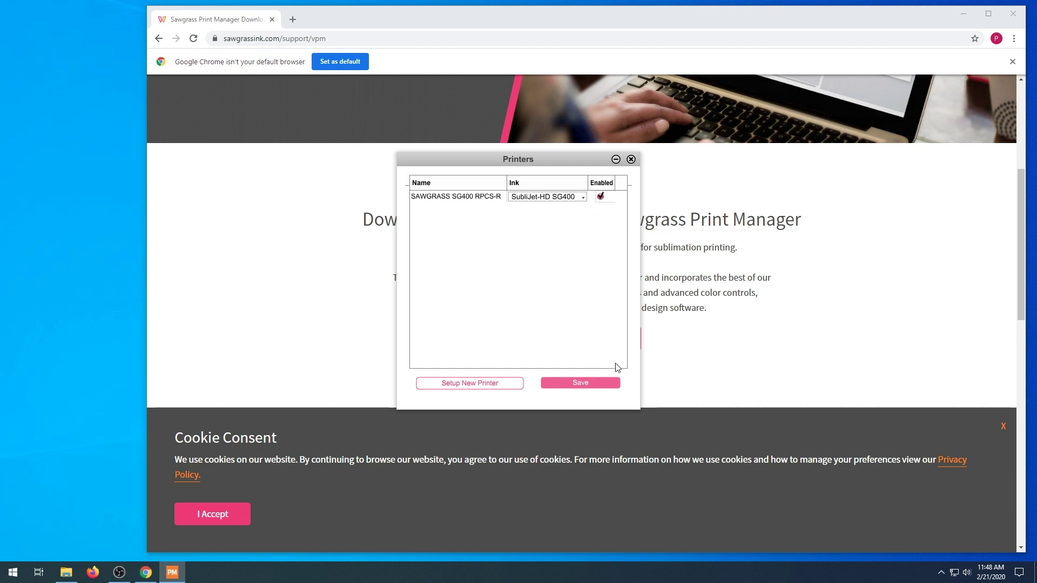
left_click(591, 381)
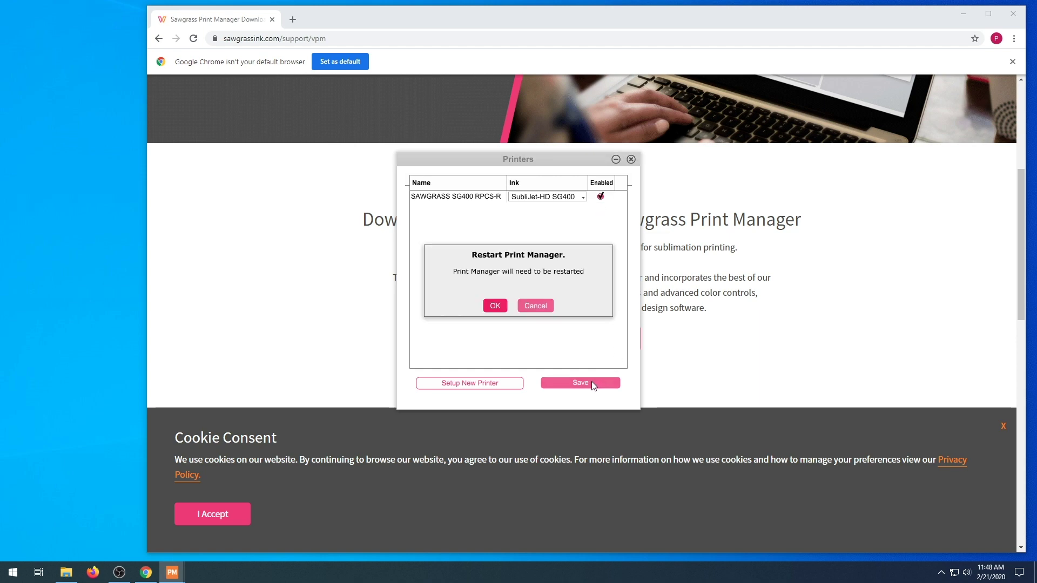
left_click(489, 307)
left_click(14, 572)
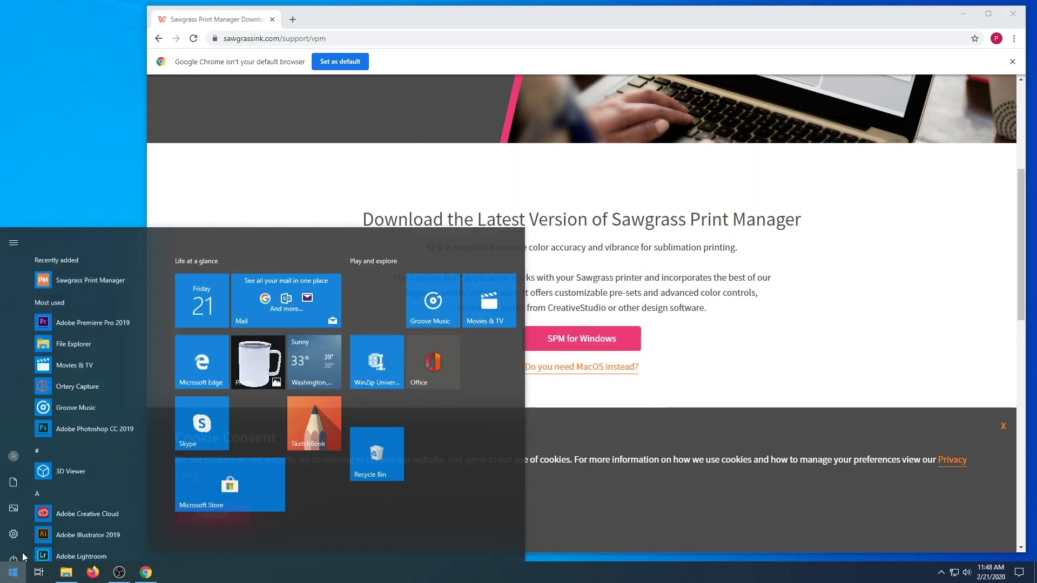
Relaunch Print Manager and start CreativeStudio from its tray icon menu
left_click(115, 248)
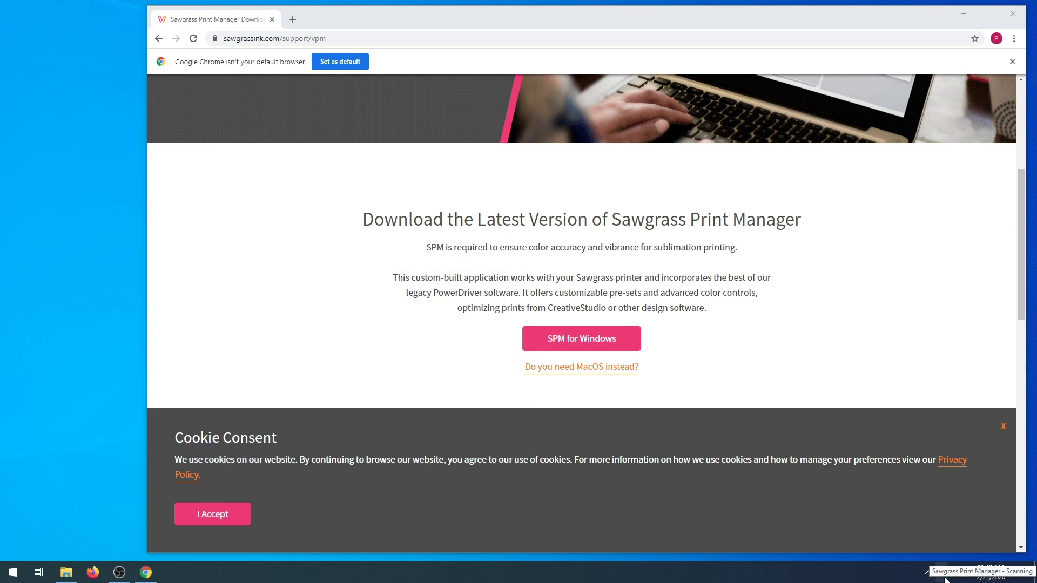
left_click(940, 573)
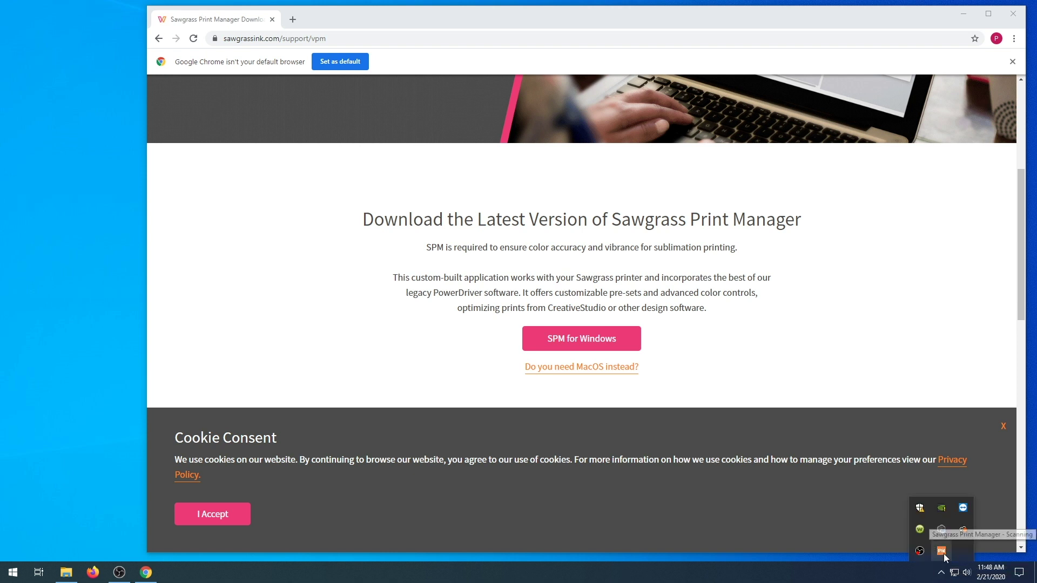
right_click(944, 553)
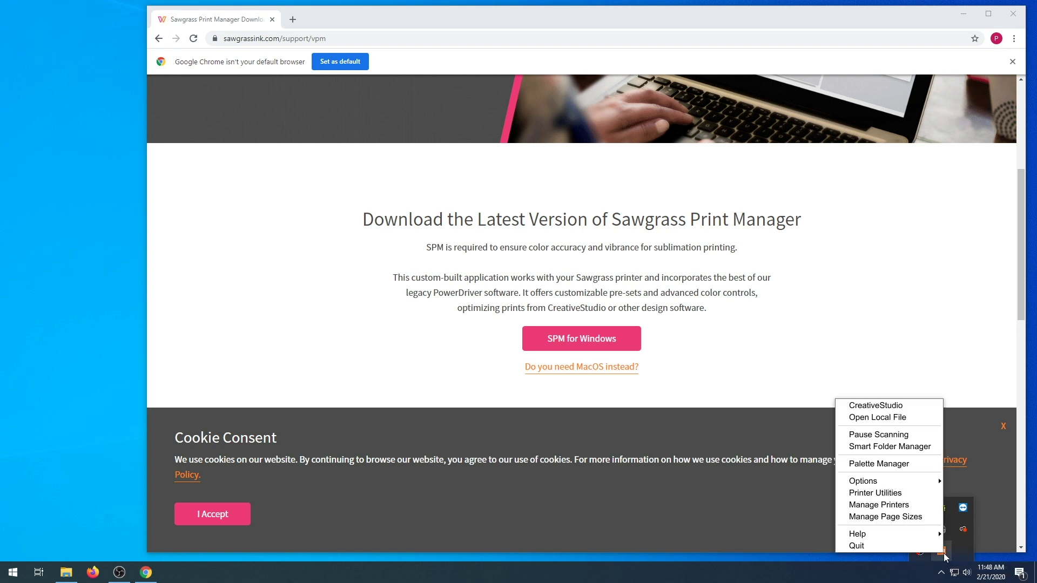
left_click(874, 409)
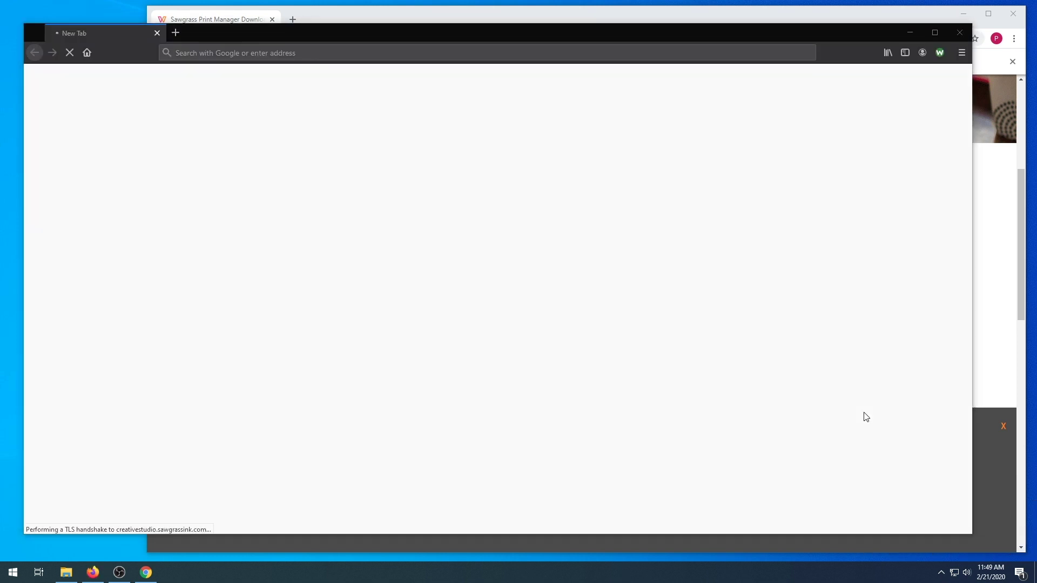
Log in to CreativeStudio and start a new creation in the design editor
left_click(196, 74)
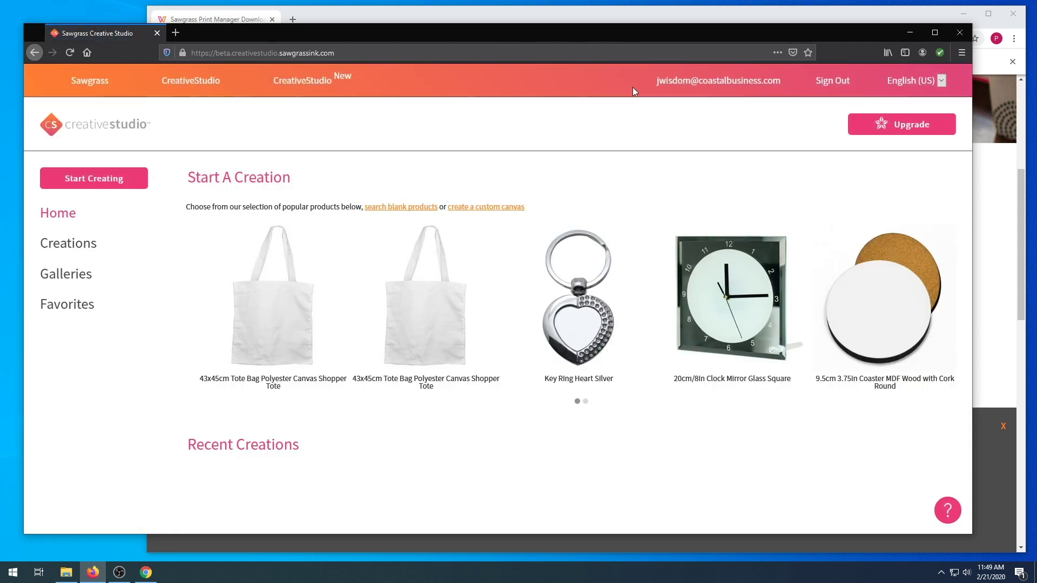
left_click(46, 309)
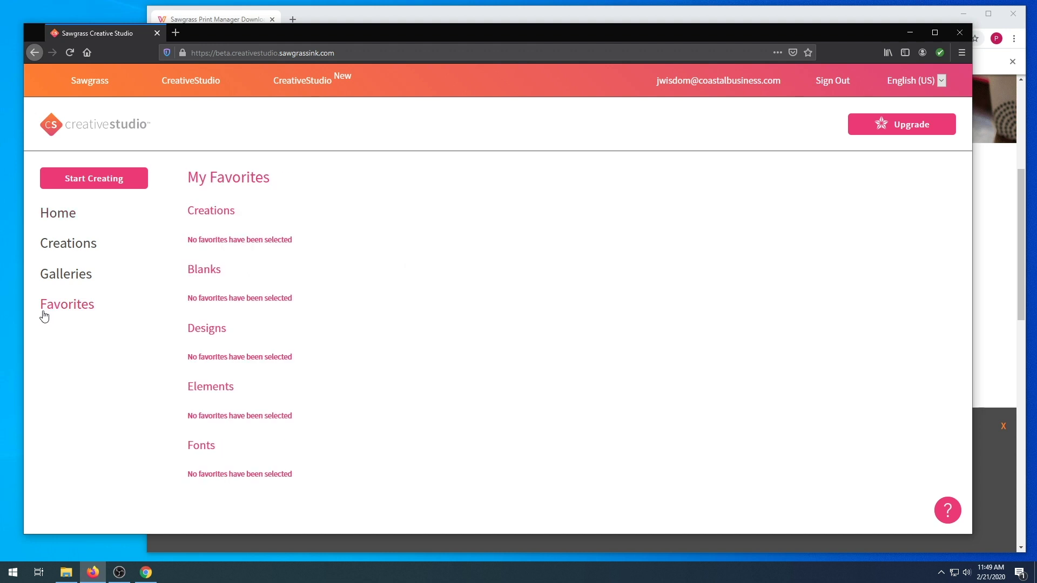
left_click(69, 279)
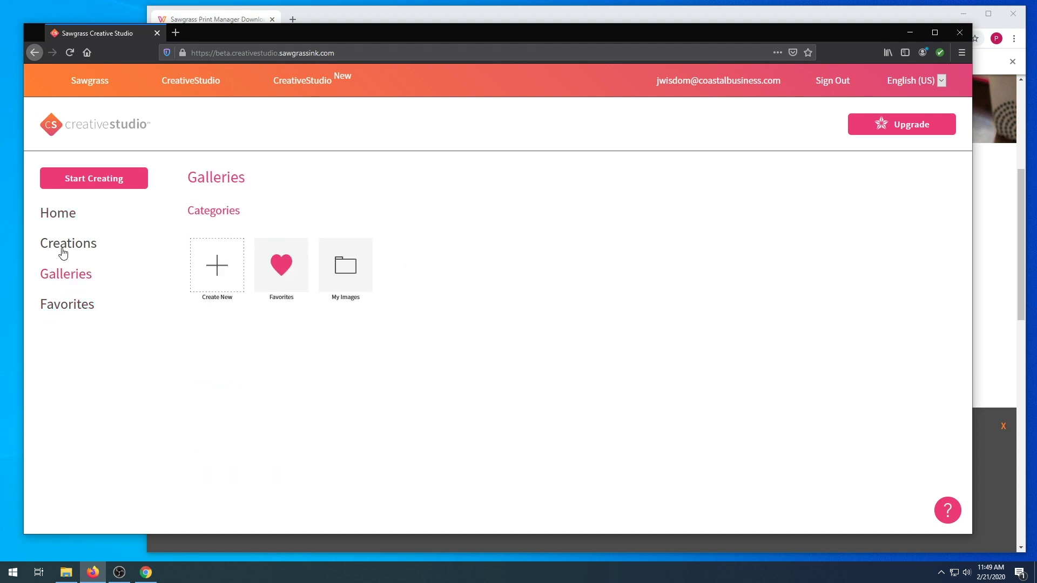
left_click(63, 252)
left_click(93, 179)
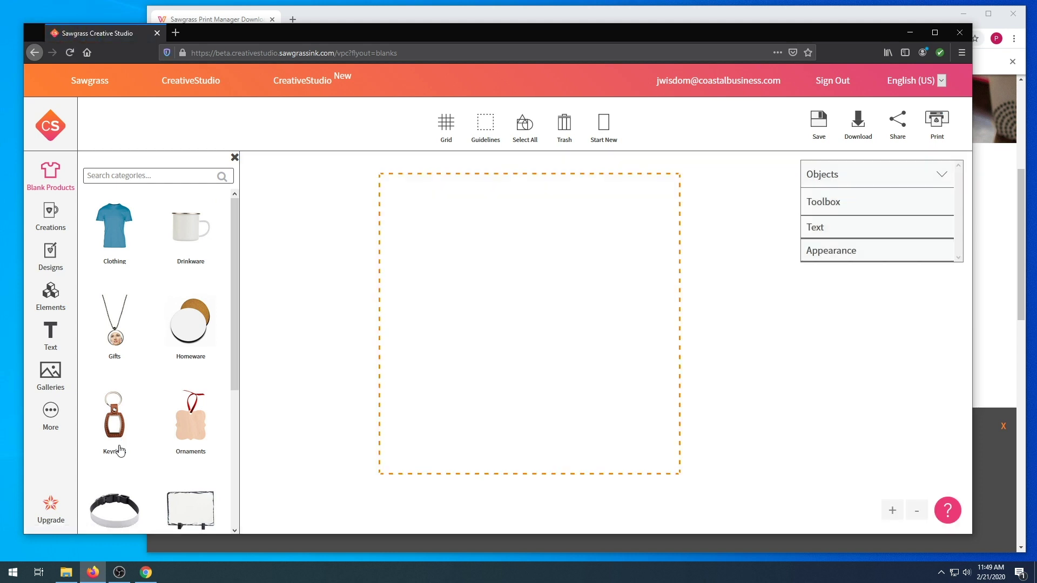
Create a custom 8 by 10 inch print area
left_click(49, 417)
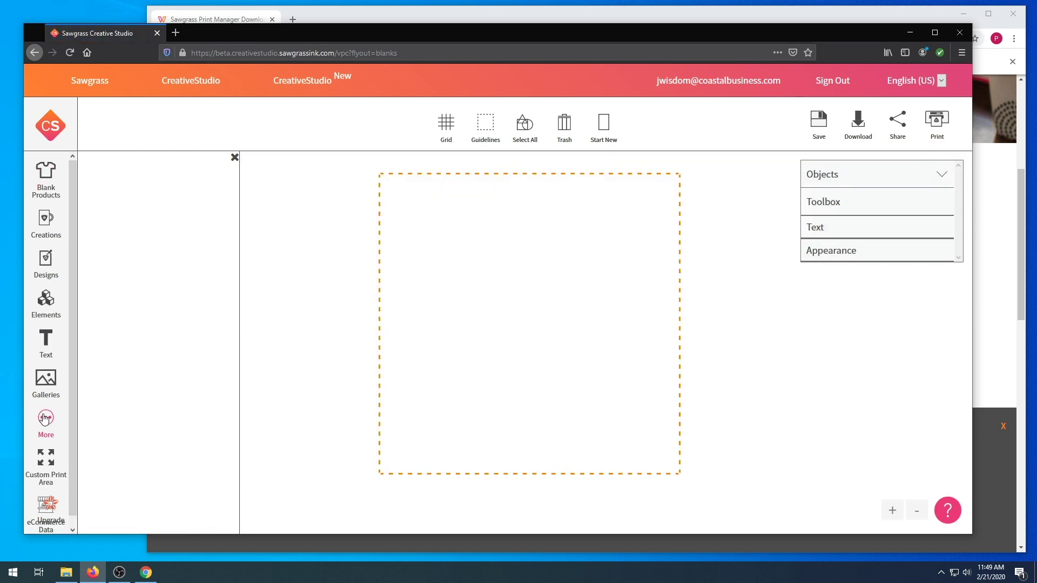
left_click(51, 463)
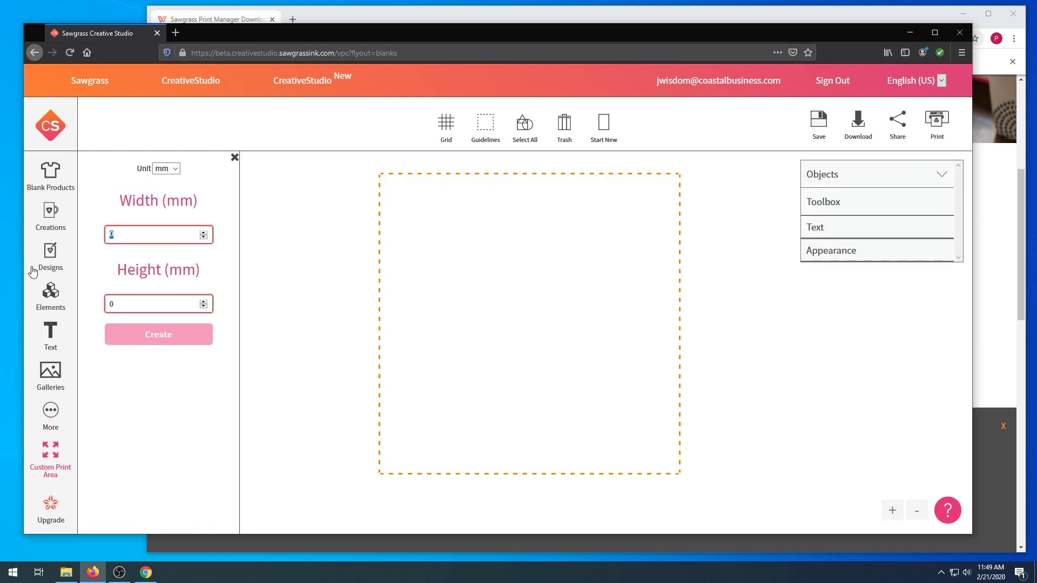
type("8")
key("Tab")
type("10")
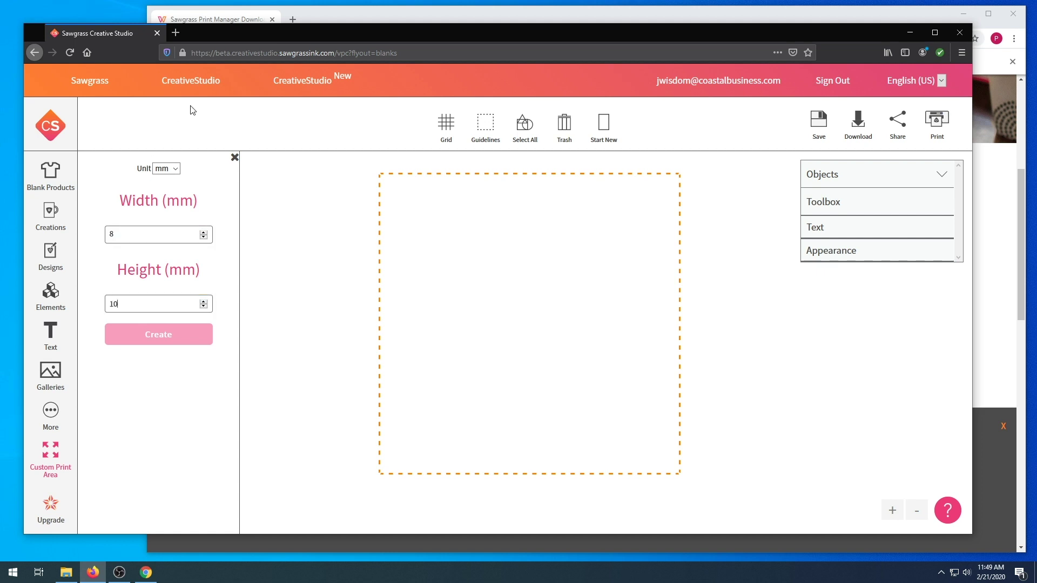
left_click(166, 169)
left_click(163, 189)
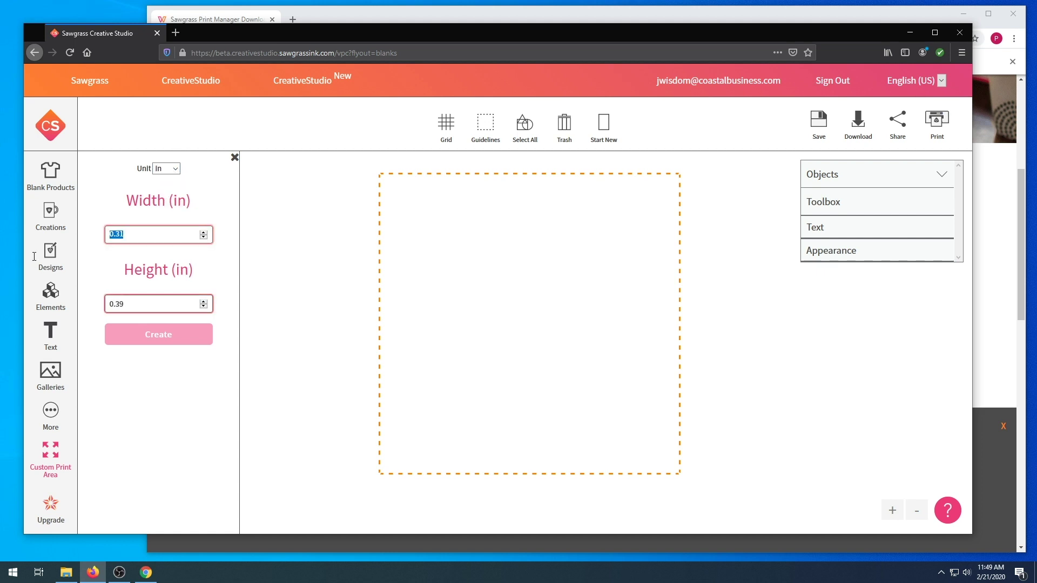
type("8")
key("Tab")
type("10")
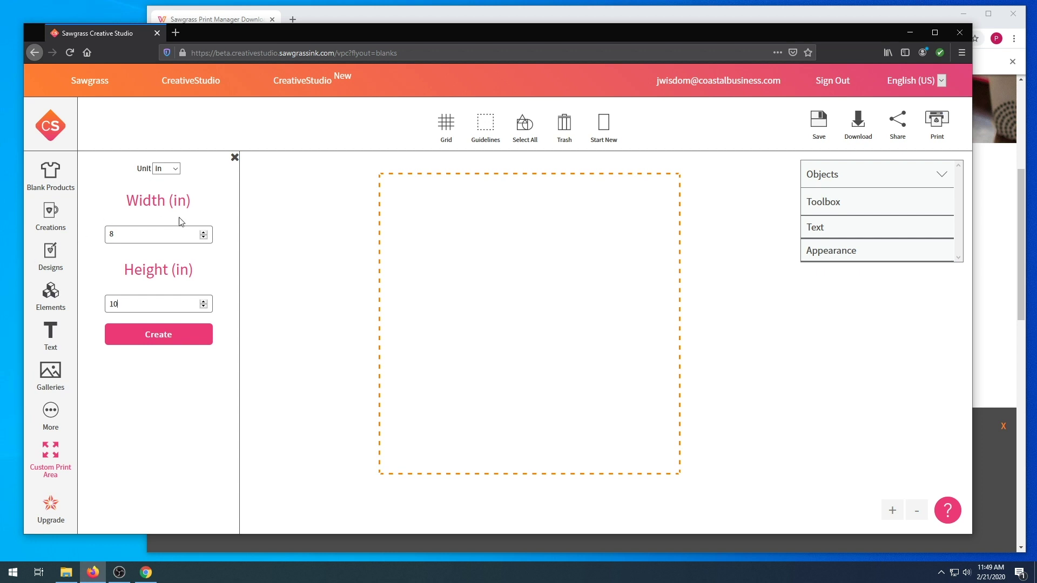
left_click(182, 337)
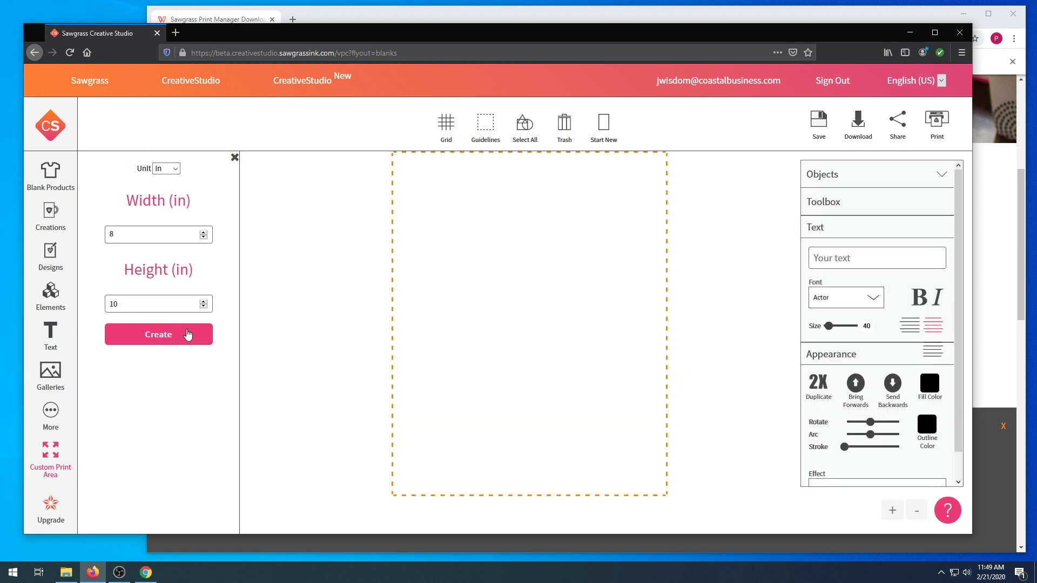
Toggle the grid lines and the dashed print-area border off and back on
left_click(441, 137)
left_click(441, 137)
left_click(483, 126)
left_click(483, 125)
List the Homeware blank products
left_click(62, 188)
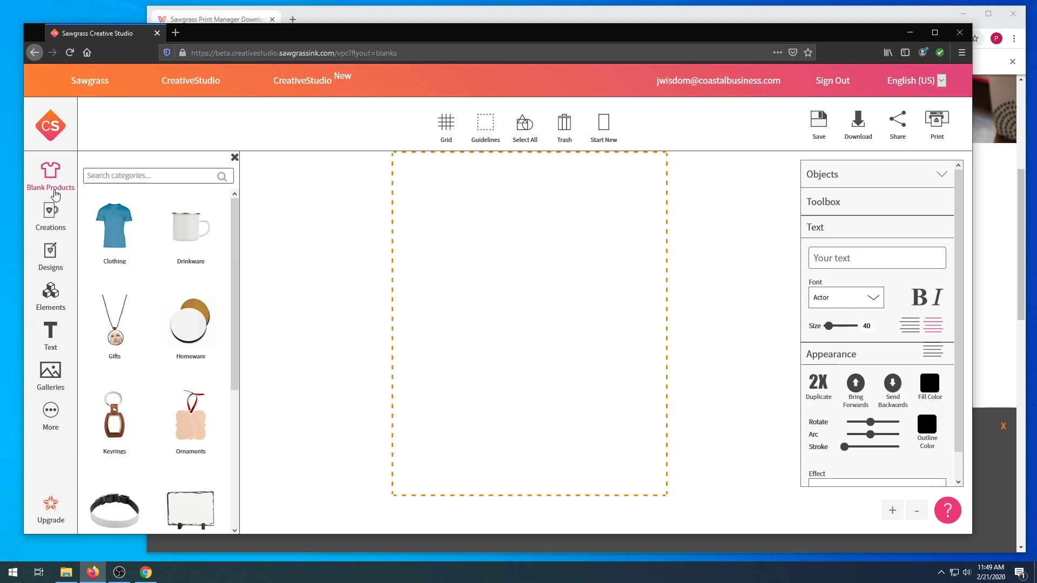
left_click(194, 319)
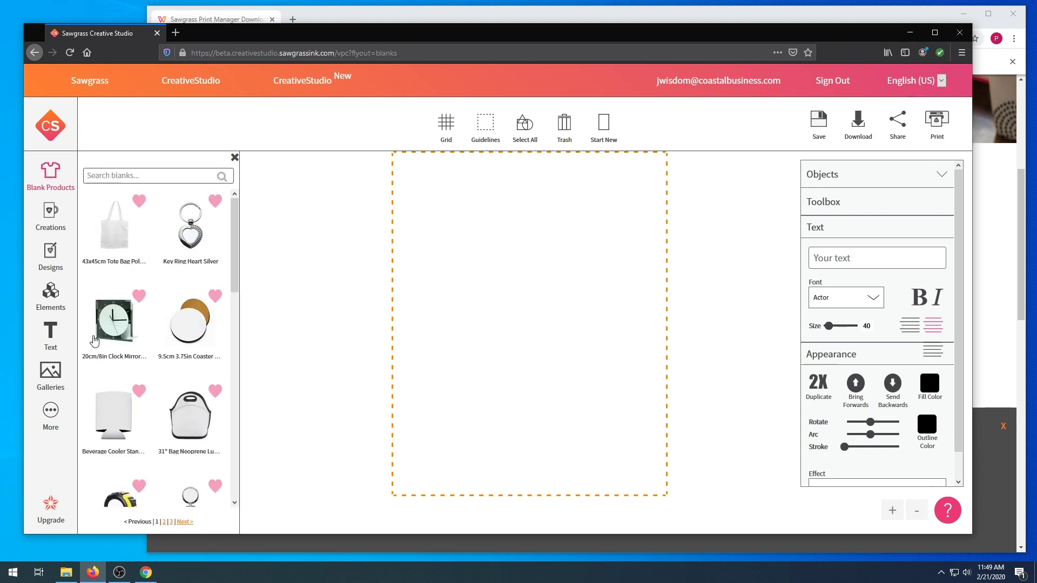
left_click(39, 292)
Add the green whale from the Animals clipart and scale it down inside the canvas
left_click(167, 310)
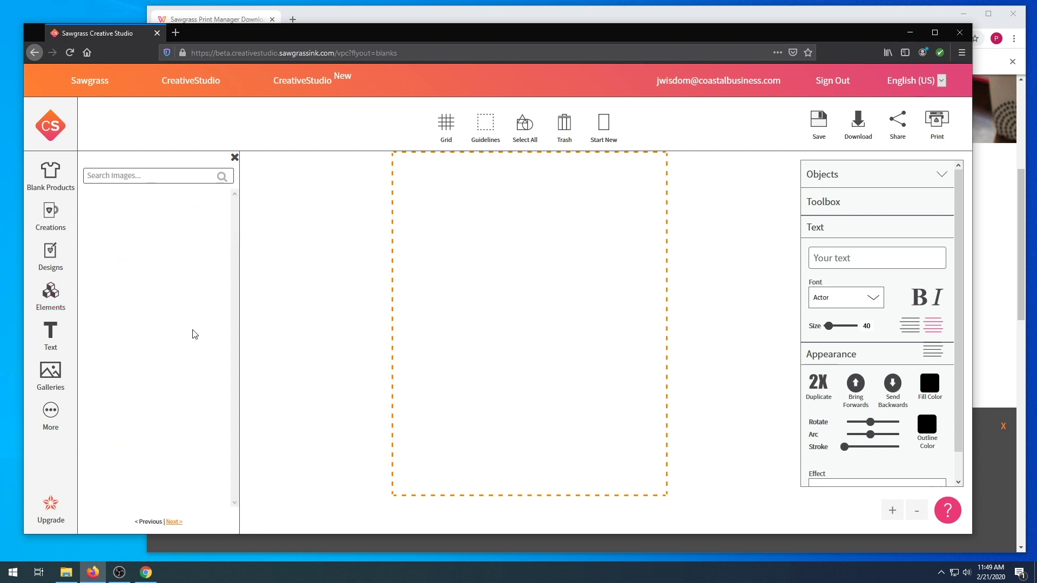
left_click(102, 226)
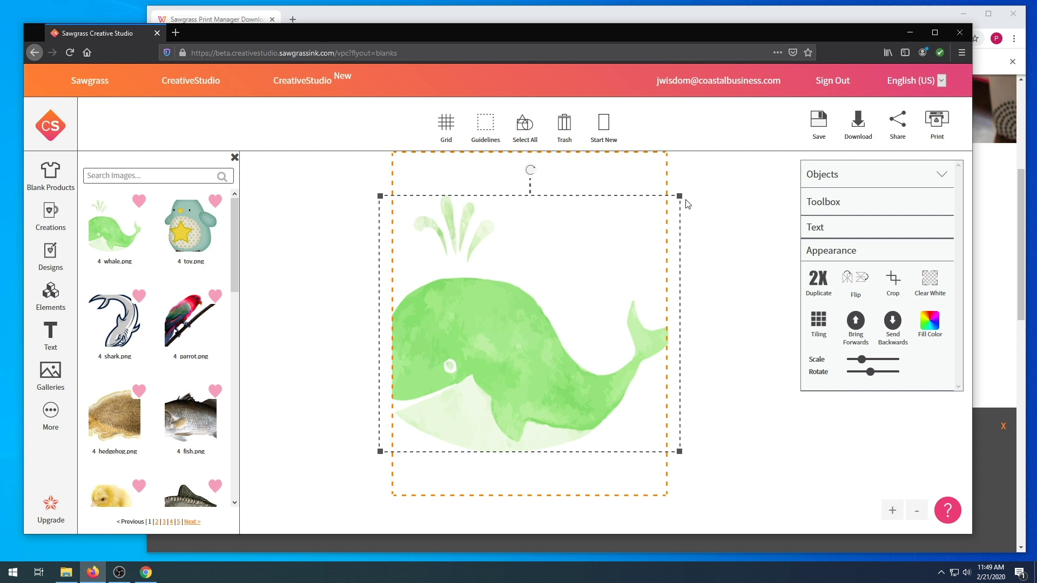
left_click_drag(680, 196, 562, 292)
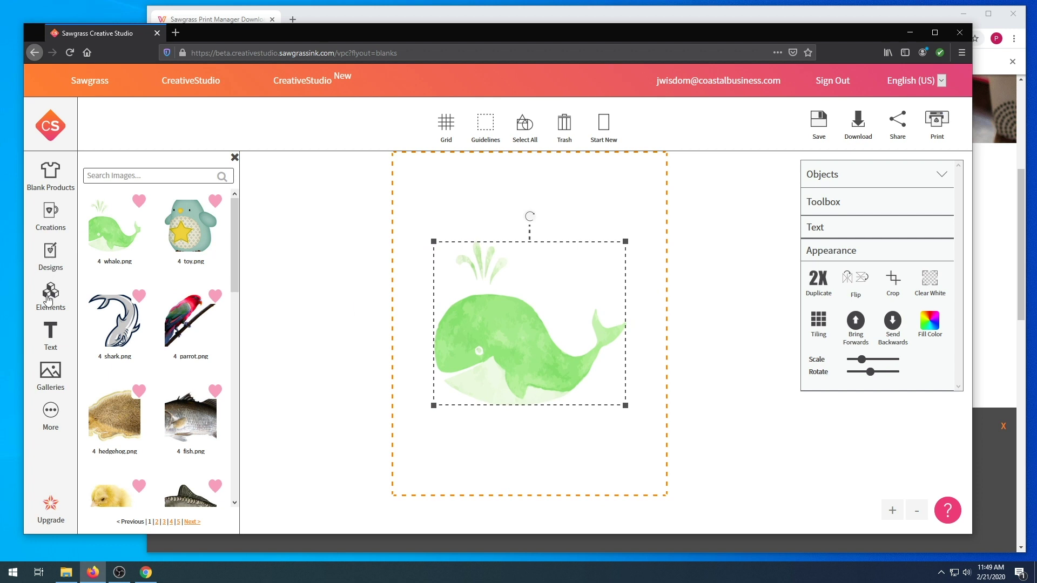
Look through the Creations, Designs, Galleries, Text and upgrade pages, then shrink the whale slightly more
left_click(48, 221)
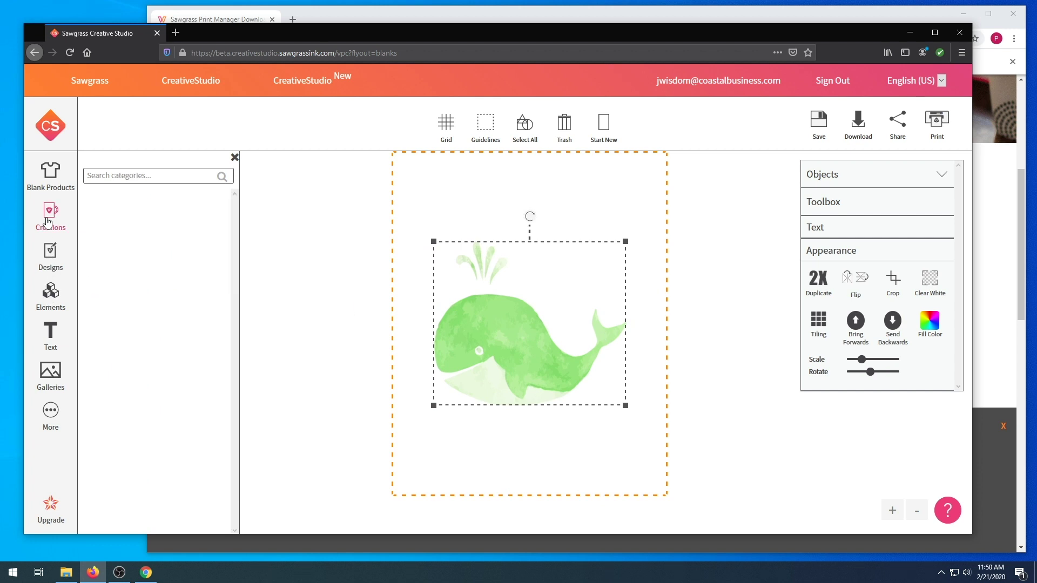
left_click(50, 254)
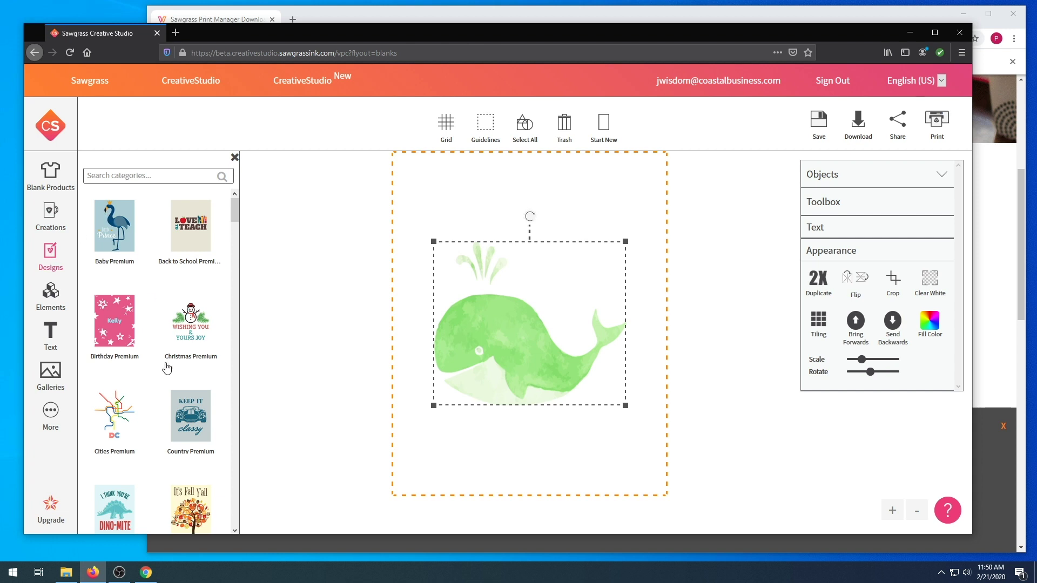
left_click(57, 378)
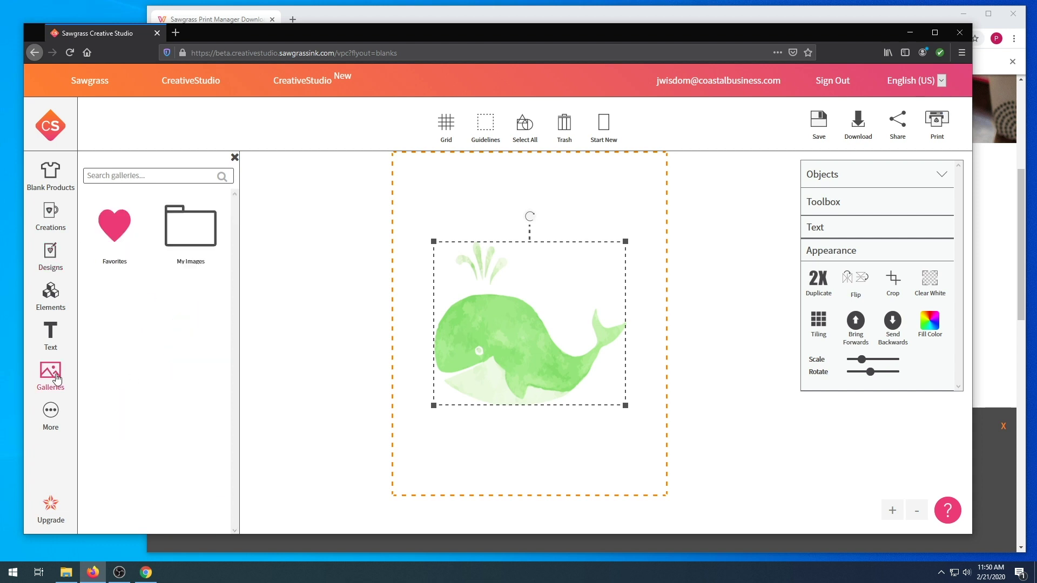
left_click(49, 346)
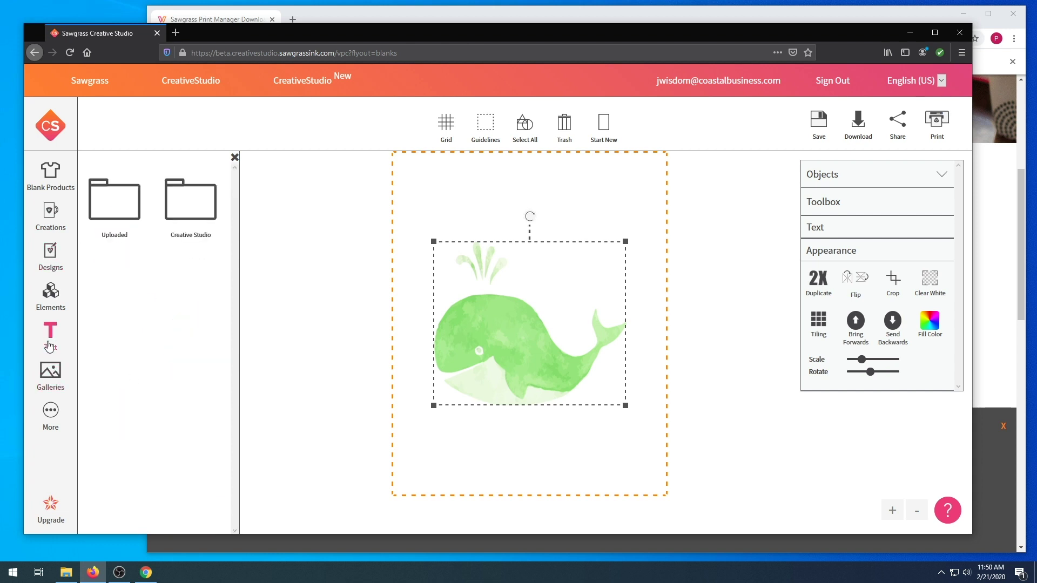
left_click(53, 508)
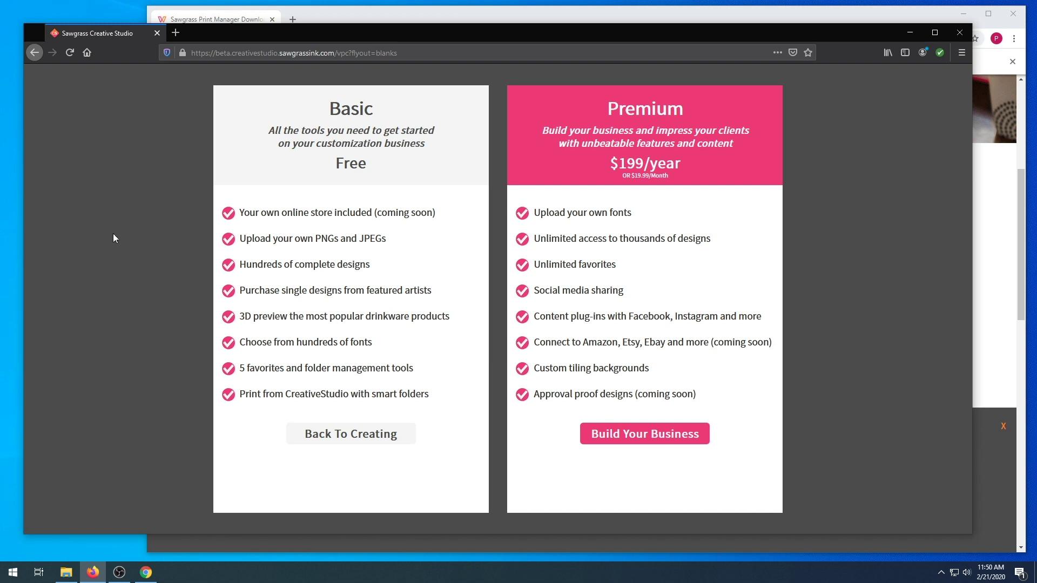
left_click(322, 438)
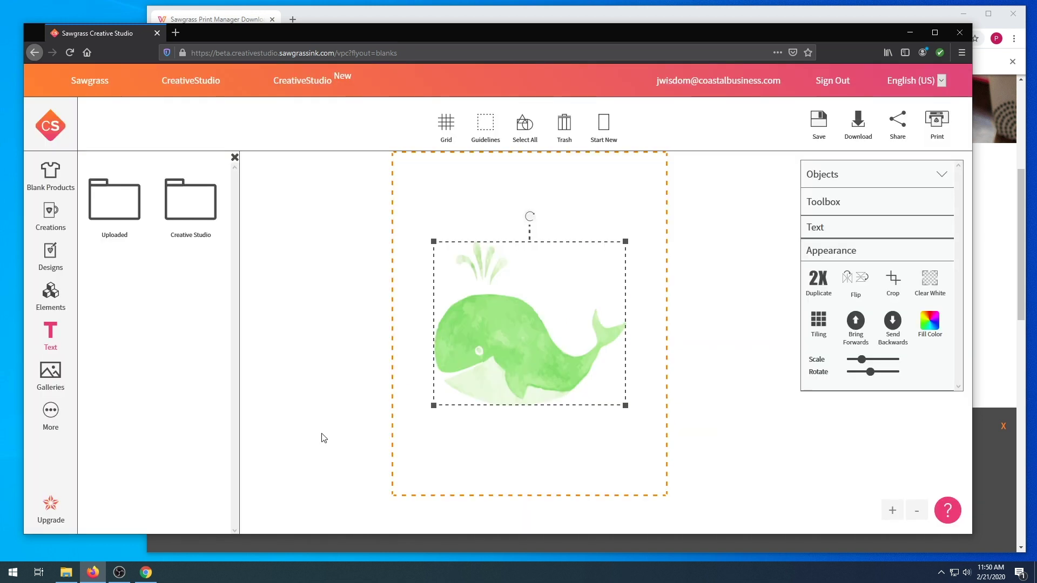
left_click_drag(625, 244, 620, 247)
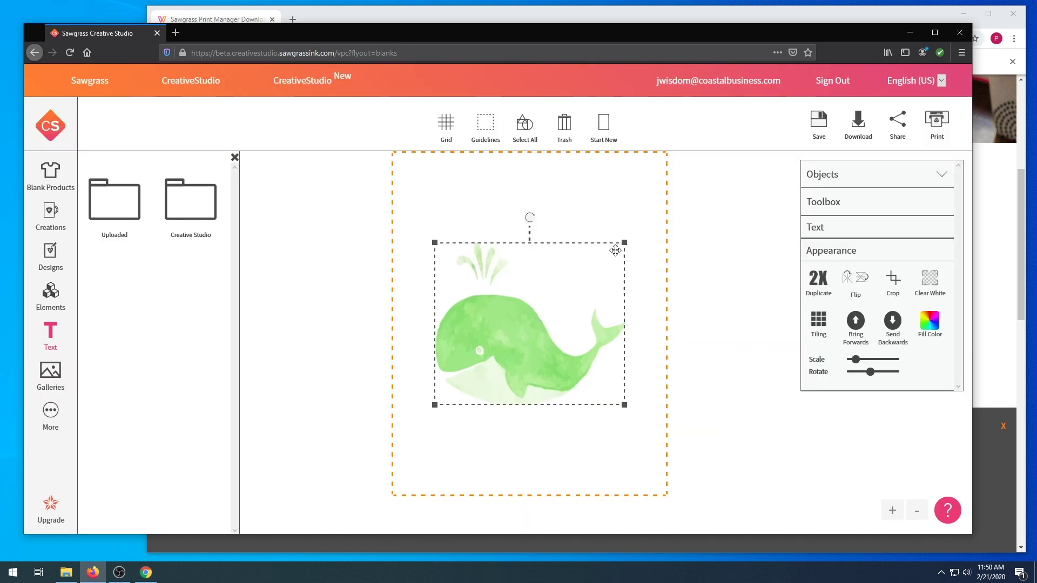
left_click(46, 192)
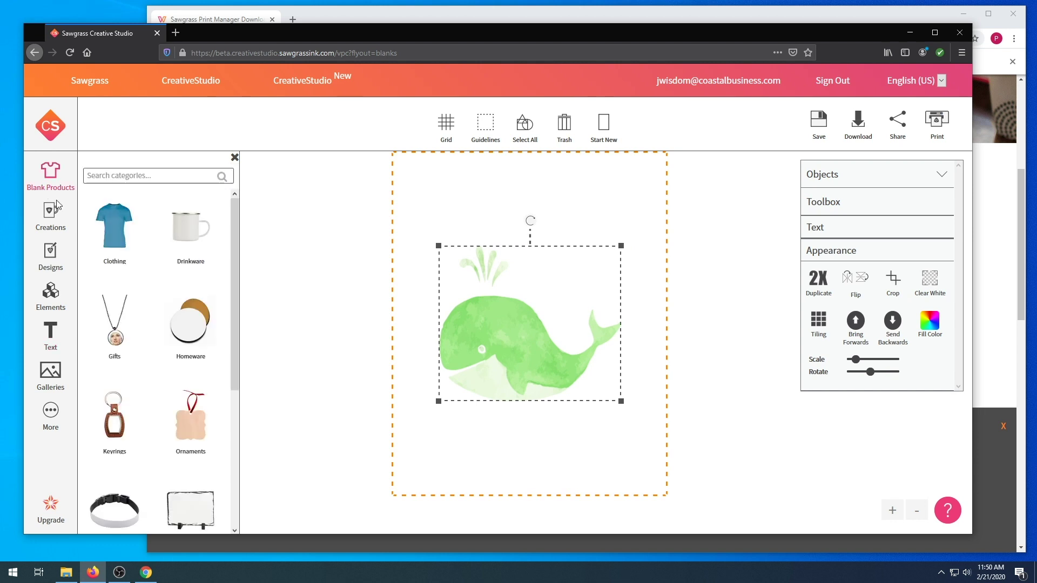
Put the whale on the 9.5cm round Homeware coaster and open its Print Settings
left_click(184, 322)
left_click(191, 323)
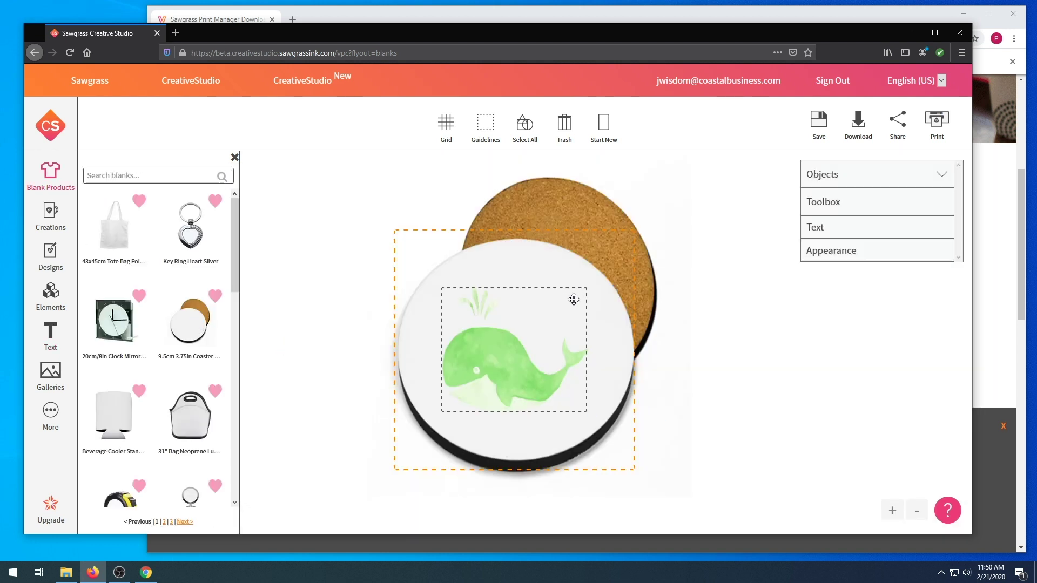
left_click(538, 340)
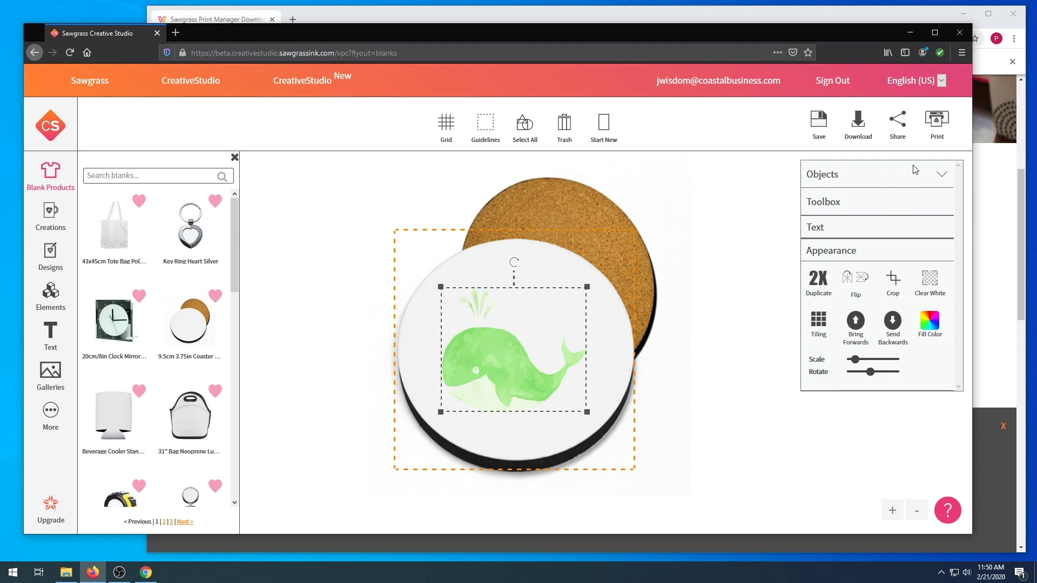
left_click(941, 138)
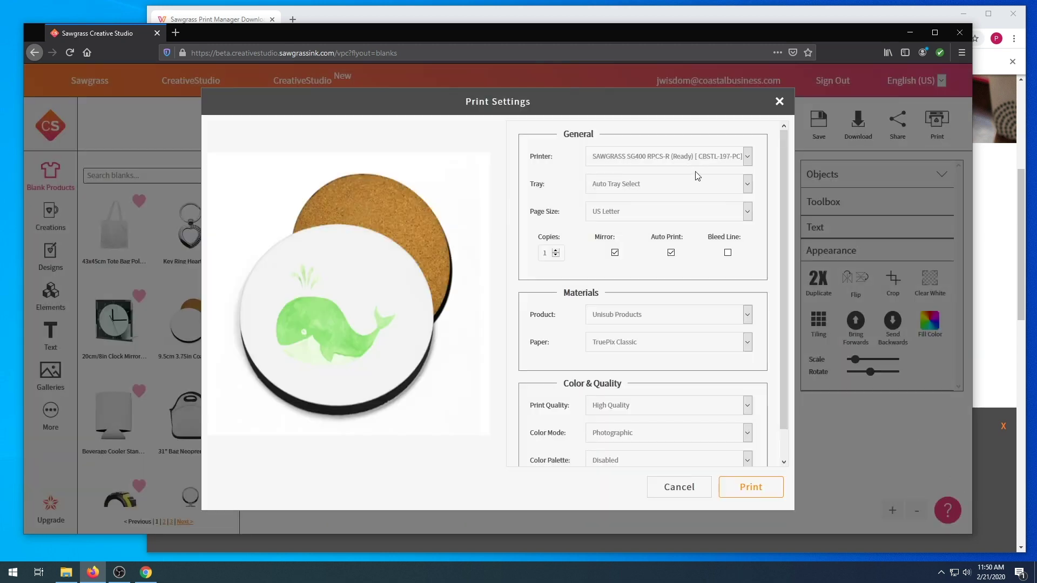
Keep the first ready printer and automatic tray, choose US Legal, and turn Auto Print off
left_click(747, 157)
left_click(747, 160)
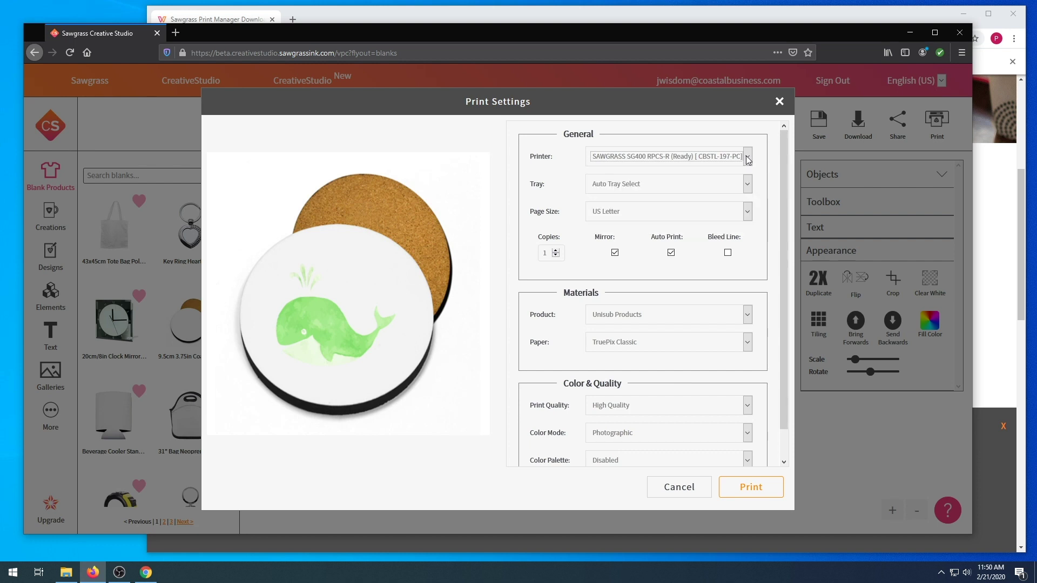
right_click(654, 172)
left_click(601, 163)
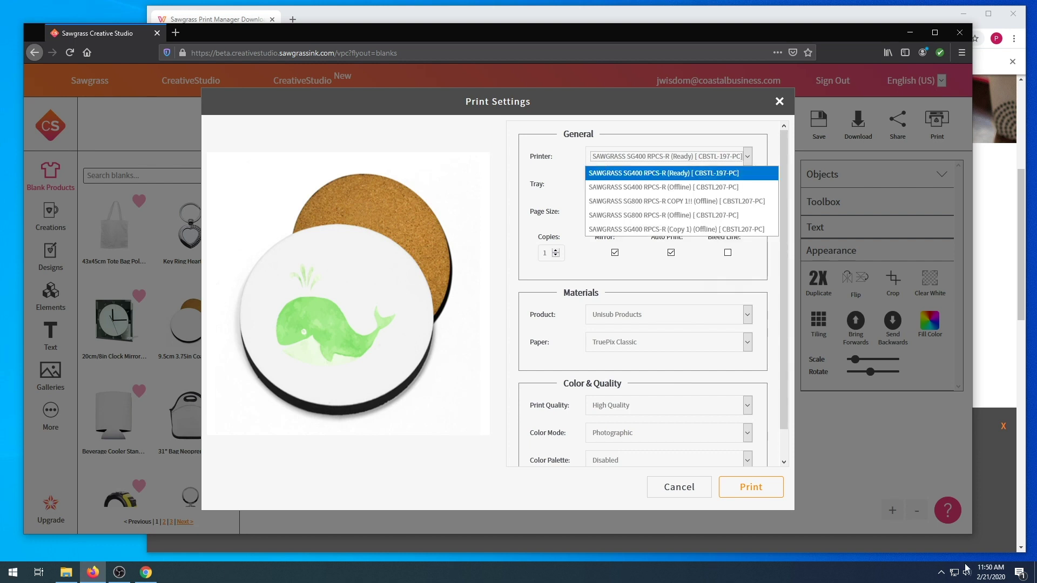
left_click(674, 174)
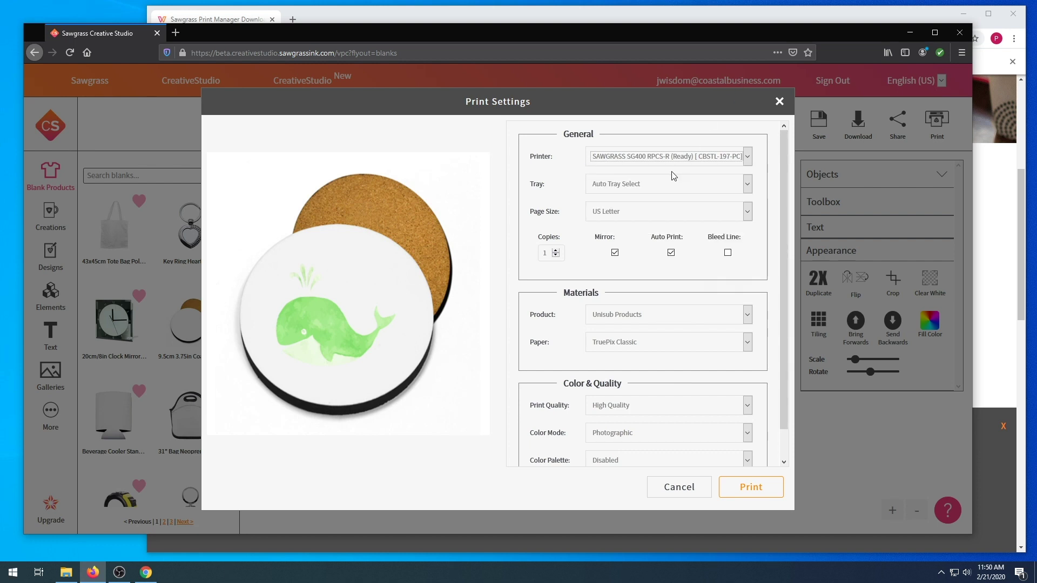
left_click(647, 187)
left_click(647, 187)
left_click(635, 213)
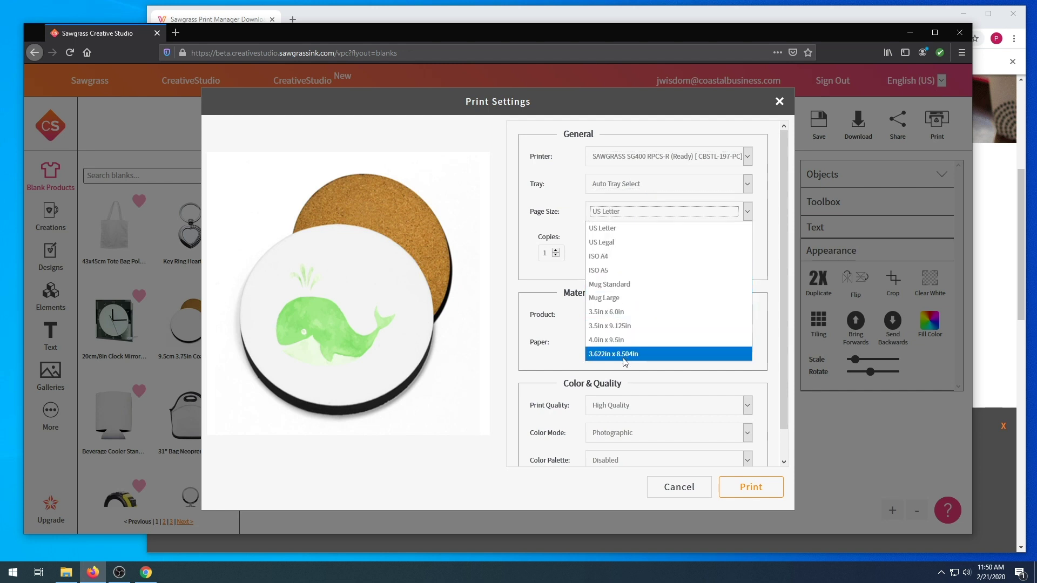
left_click(613, 249)
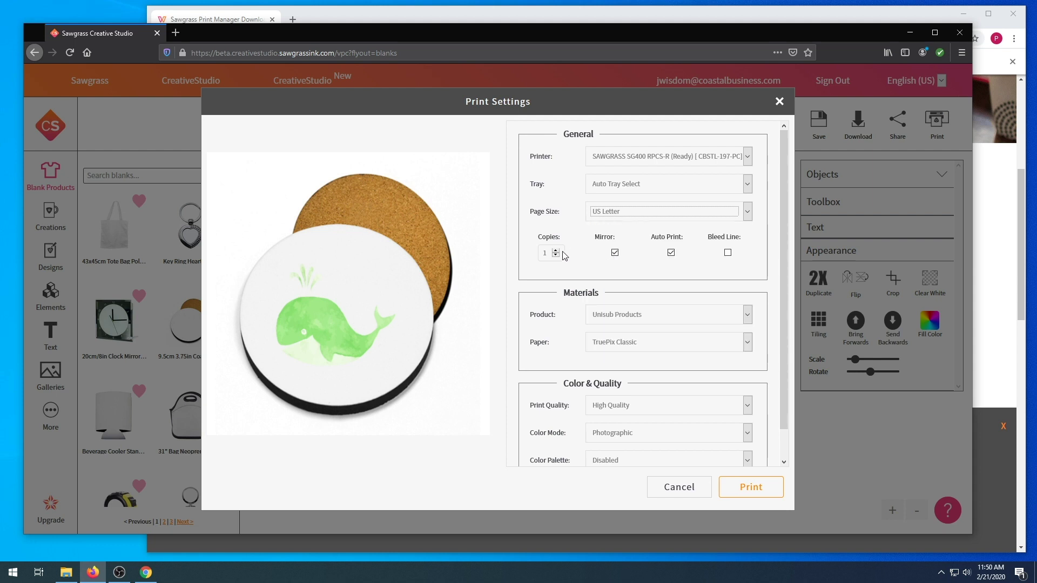
left_click(672, 254)
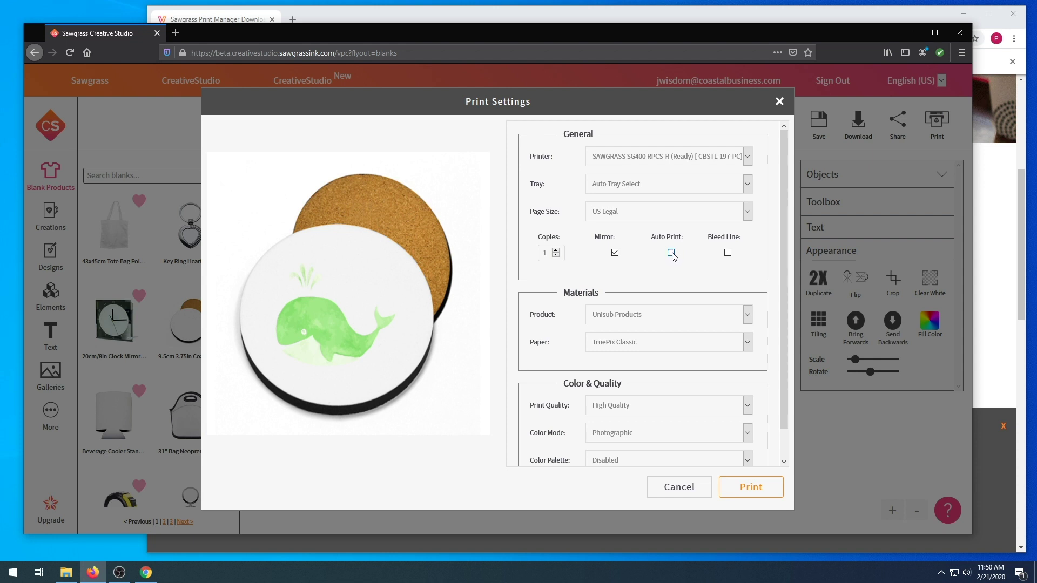
Use TexPrint-R paper, keeping Unisub Products and High Quality print quality
left_click(747, 318)
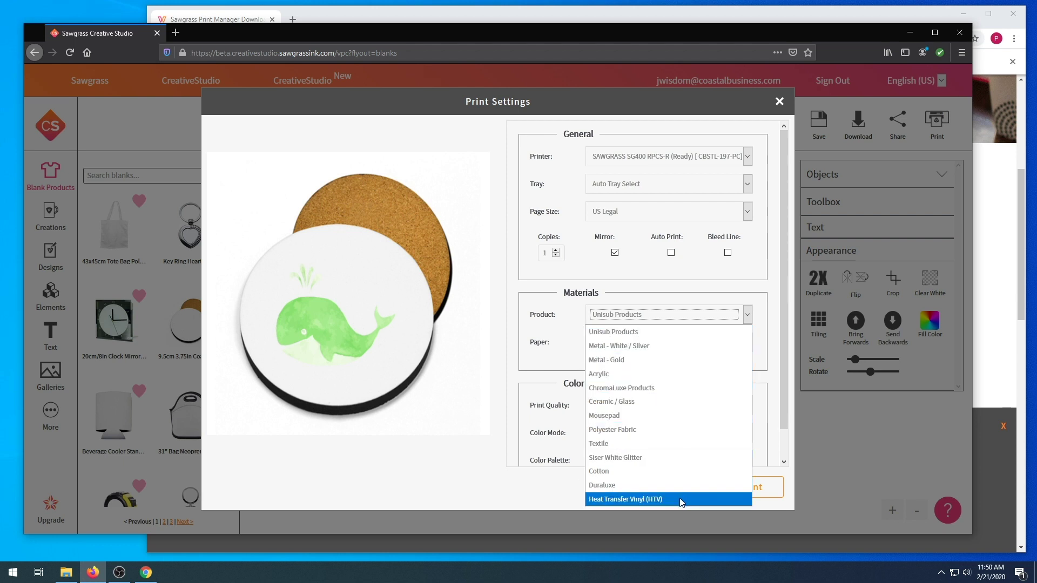
left_click(648, 332)
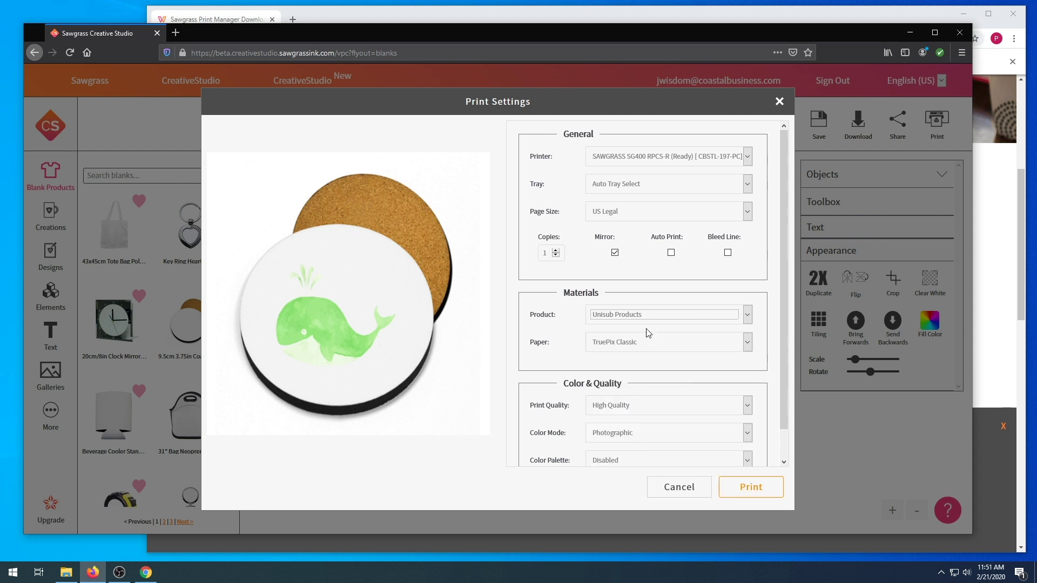
left_click(670, 344)
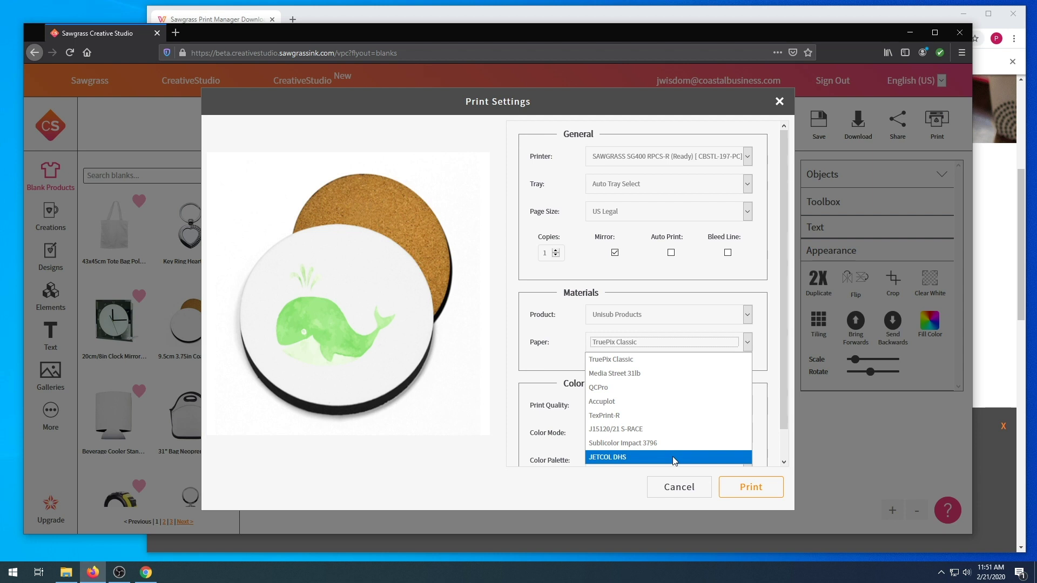
left_click(640, 415)
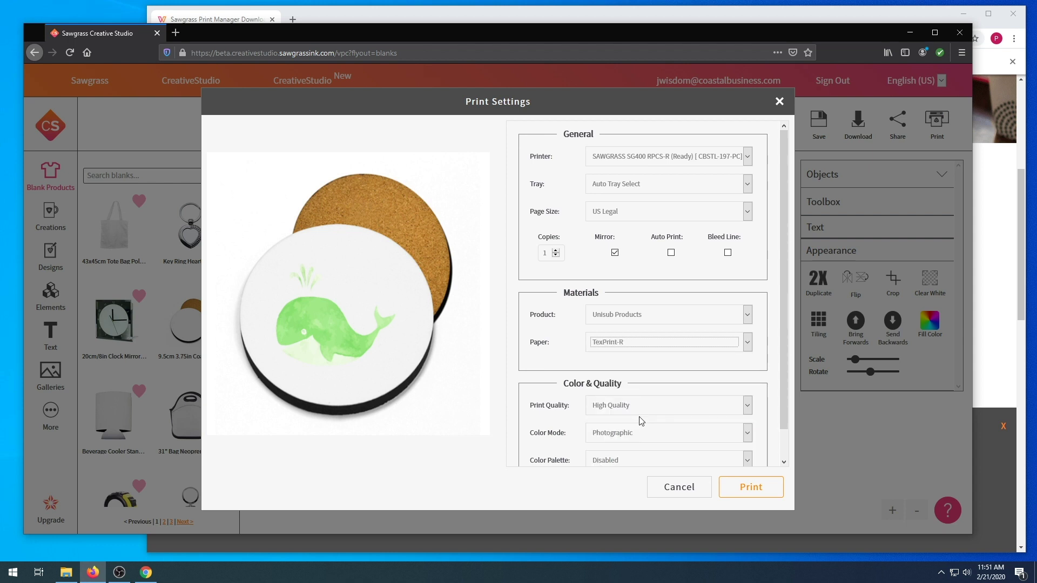
left_click(650, 408)
left_click(649, 407)
Pick Vivid colour mode and the ColorSure palette, then print the whale coaster design
left_click(654, 434)
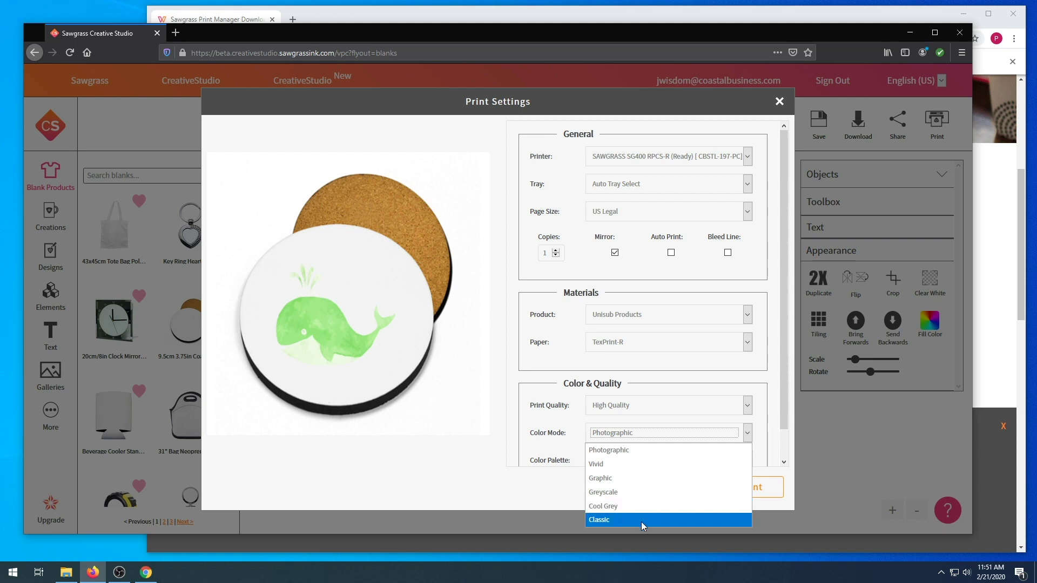
left_click(655, 464)
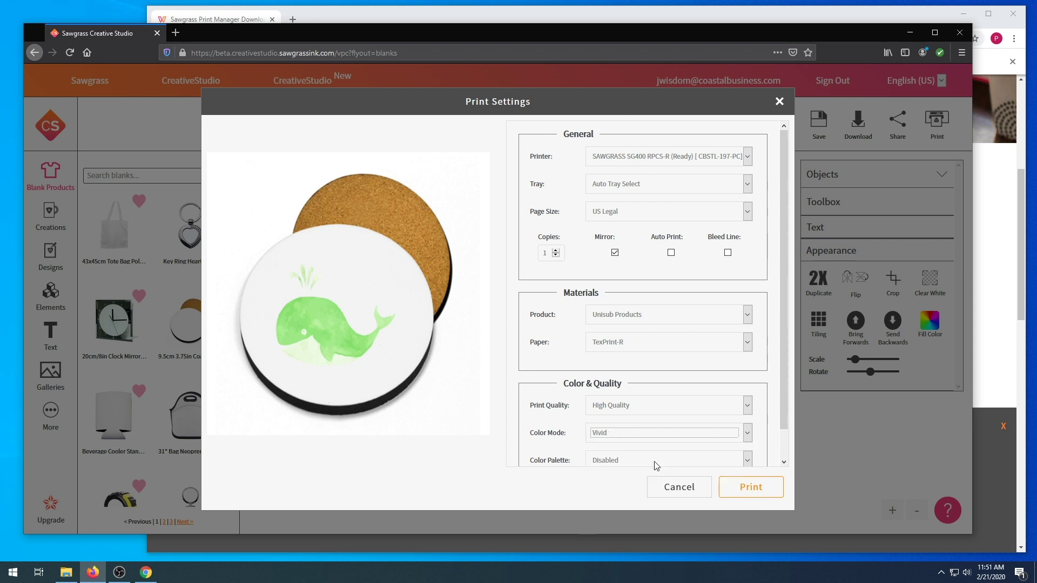
left_click(734, 460)
left_click(702, 491)
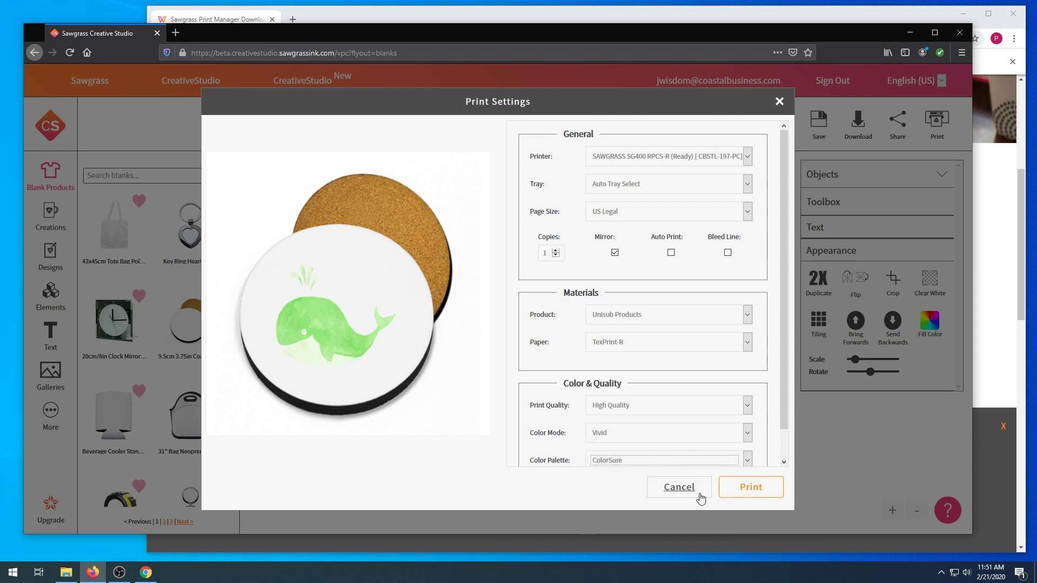
left_click_drag(784, 380, 788, 436)
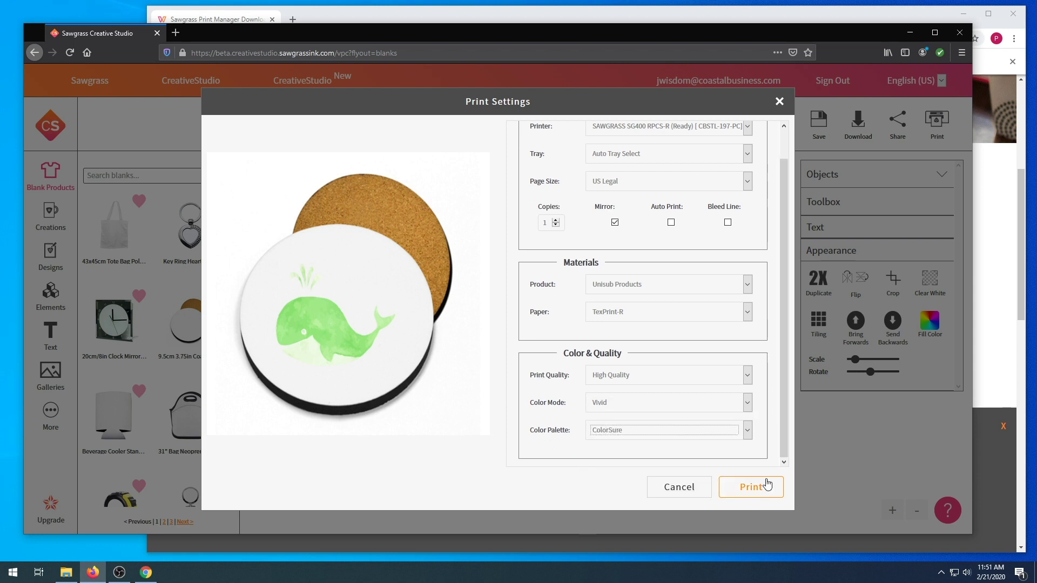
left_click(756, 489)
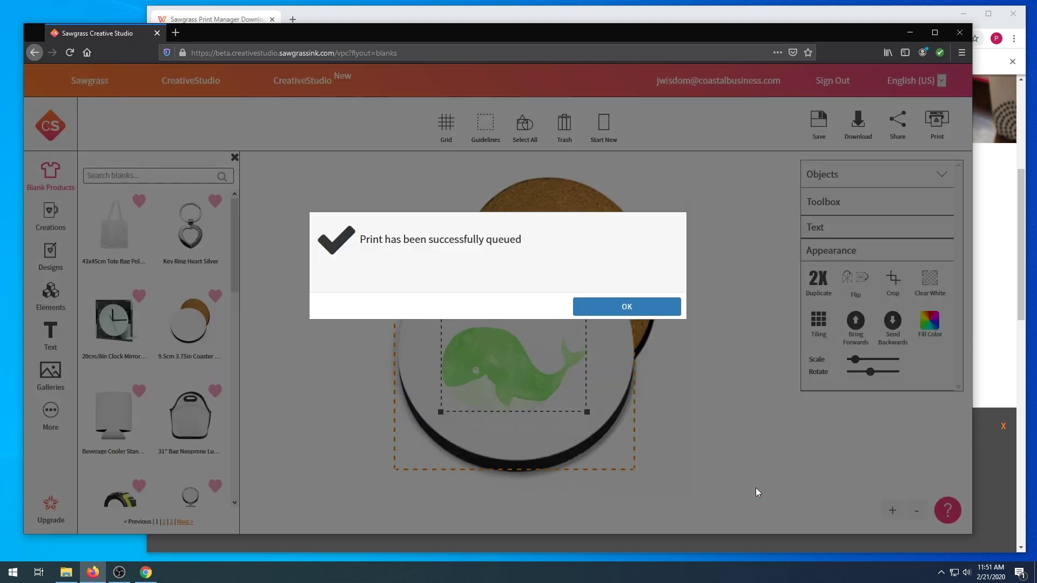
Dismiss the 'Print has been successfully queued' message with OK
left_click(648, 308)
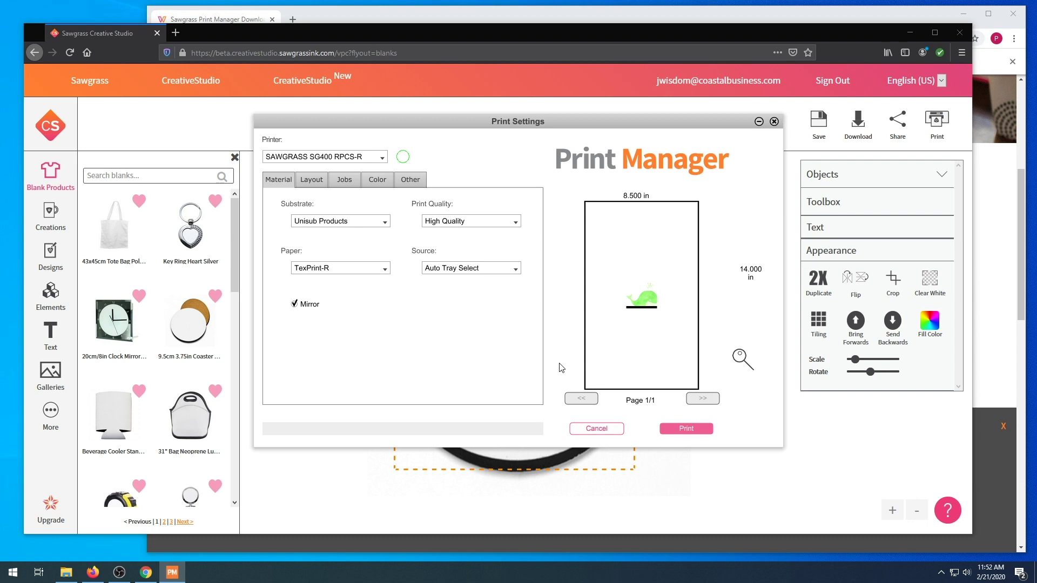
Review the Layout and Color tabs, confirming Unisub Products substrate and TexPrint-R paper
left_click(310, 184)
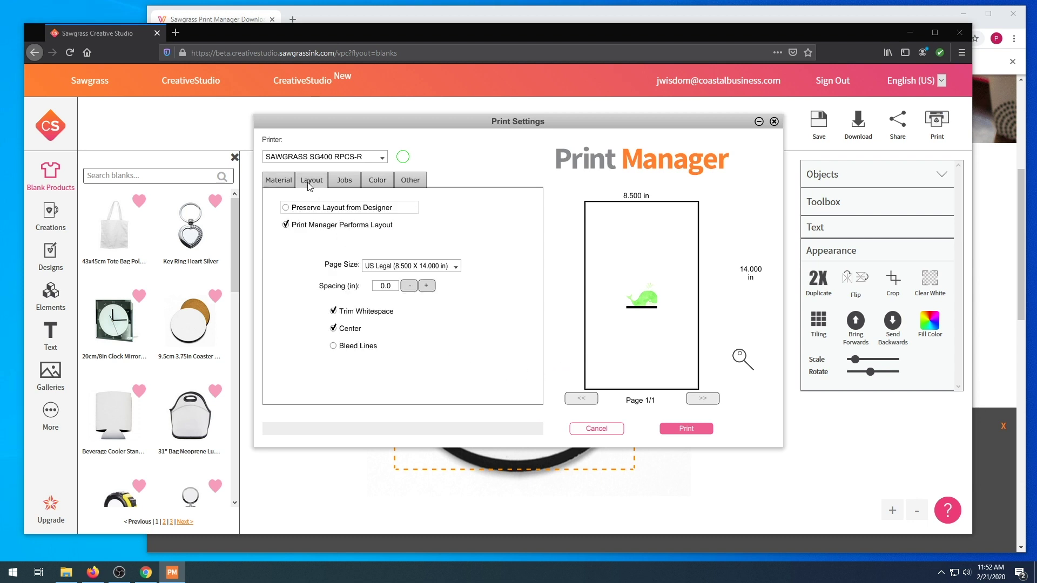
left_click(366, 184)
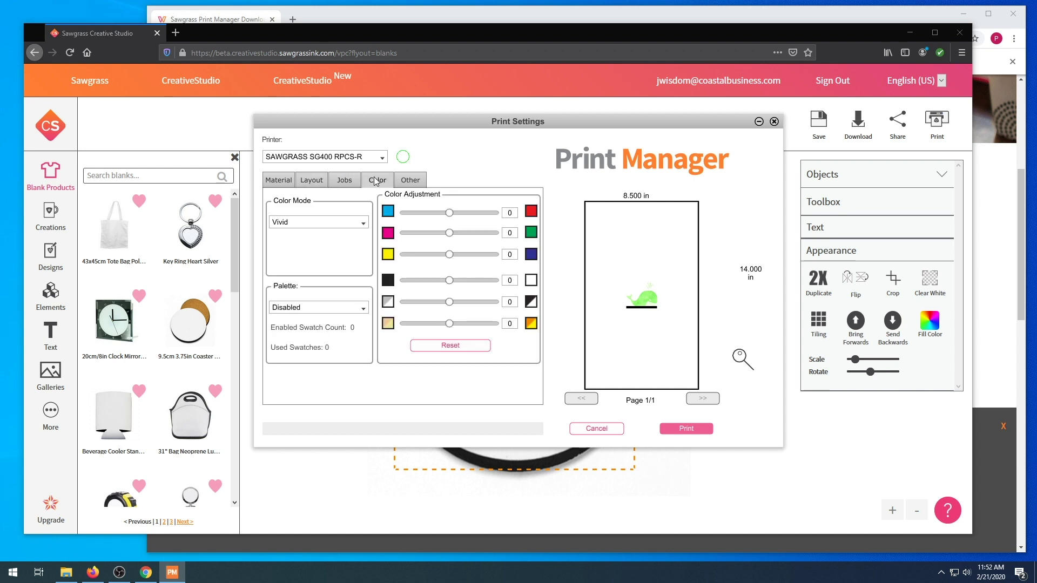
left_click(282, 183)
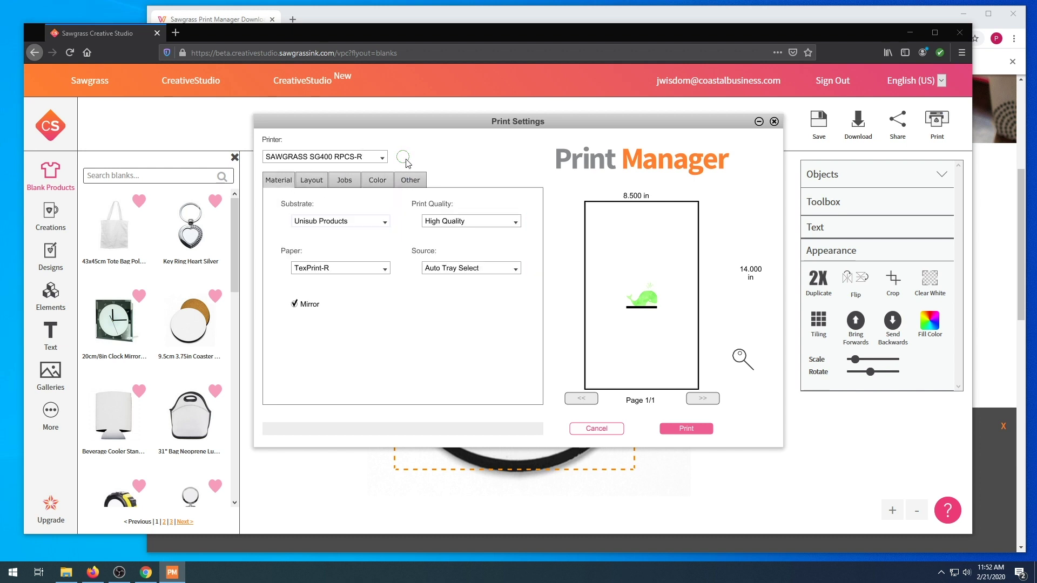
mouse_move(407, 163)
left_click(374, 182)
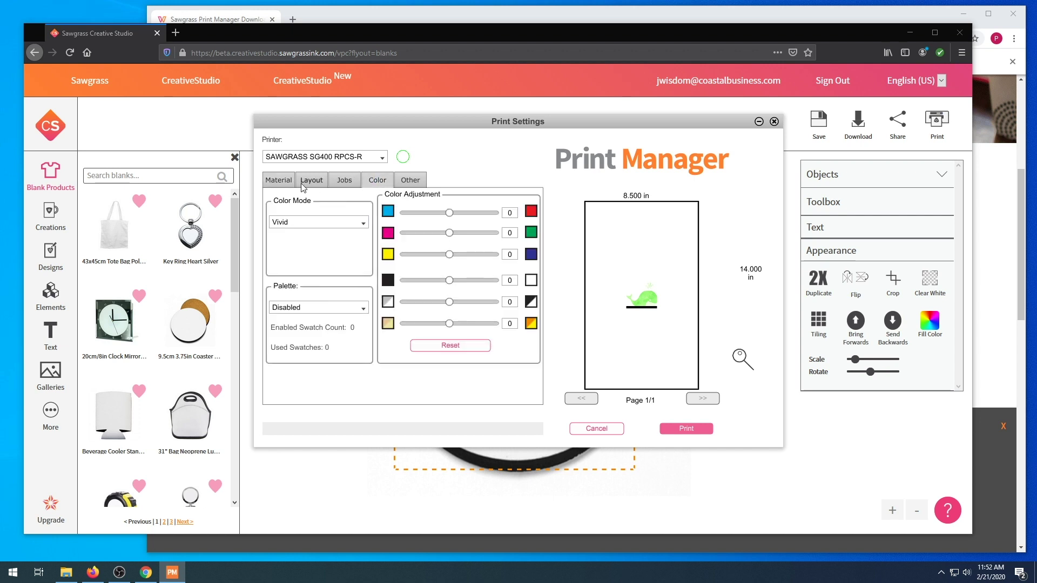
left_click(281, 184)
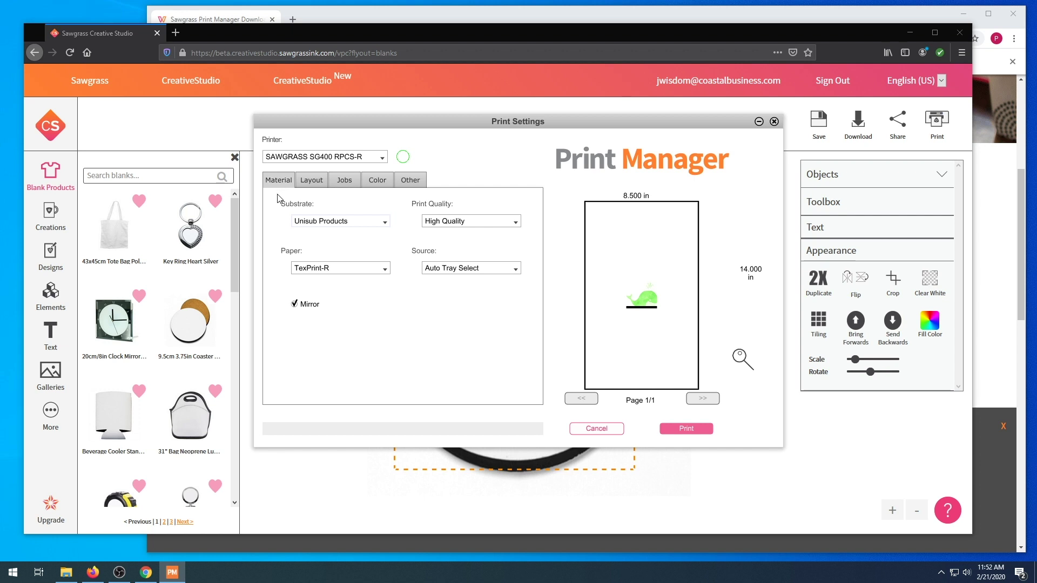
left_click(319, 222)
left_click(318, 222)
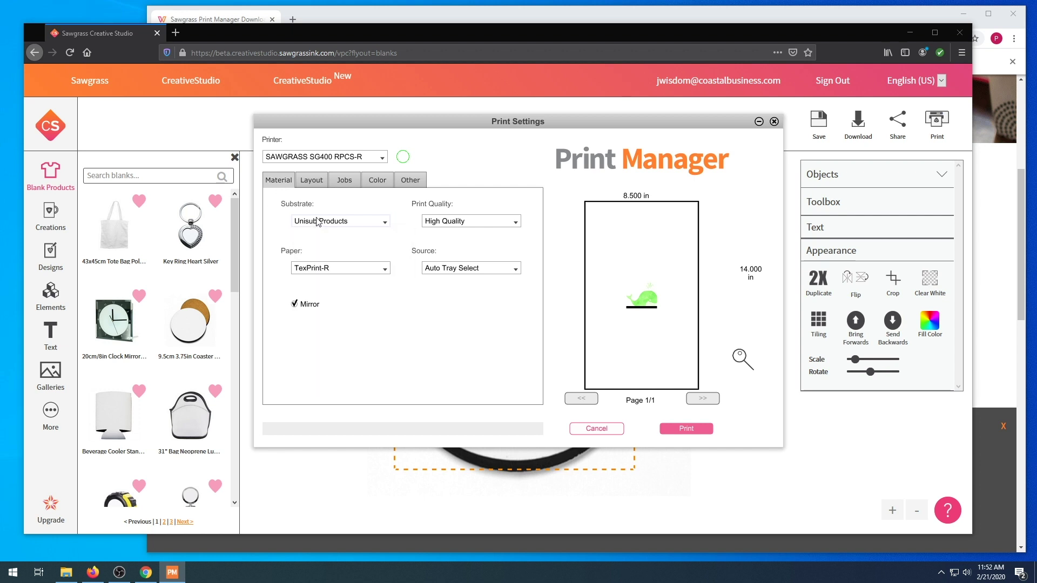
left_click(316, 270)
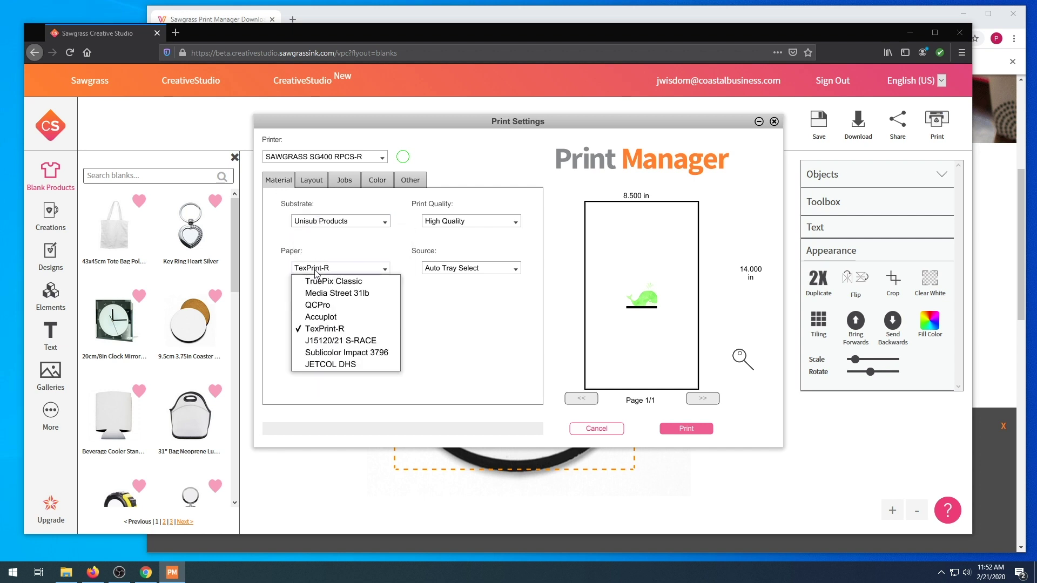
left_click(316, 270)
Let Print Manager redo the layout, untick Trim Whitespace, keep Center on, and view Jobs
left_click(311, 181)
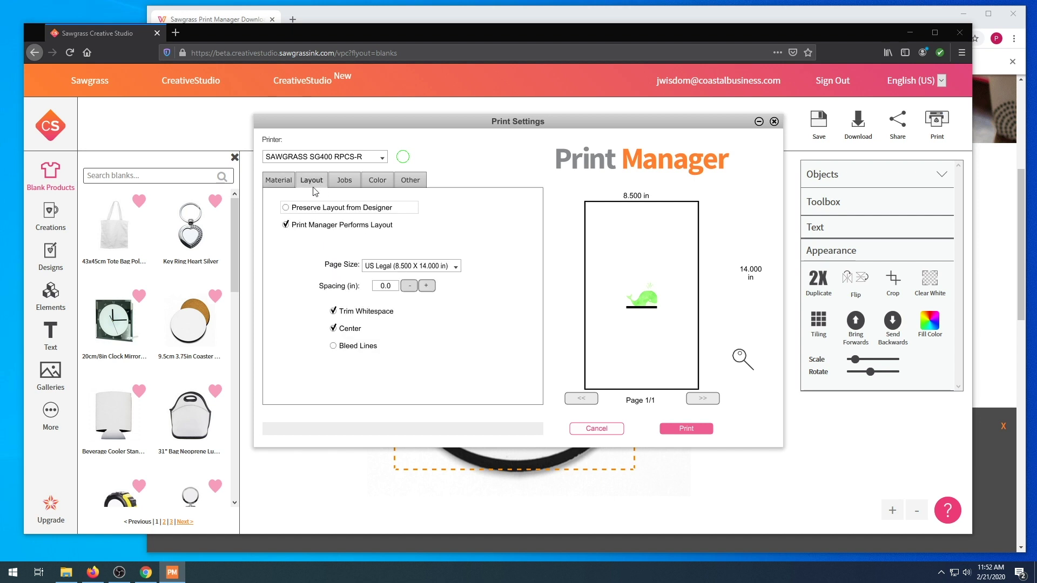
left_click(292, 211)
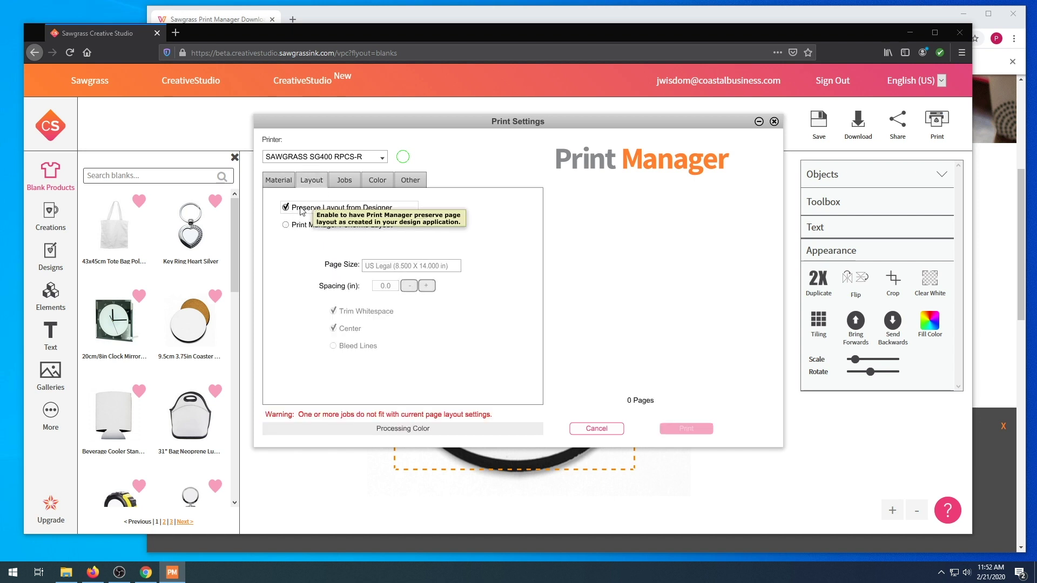
left_click(287, 229)
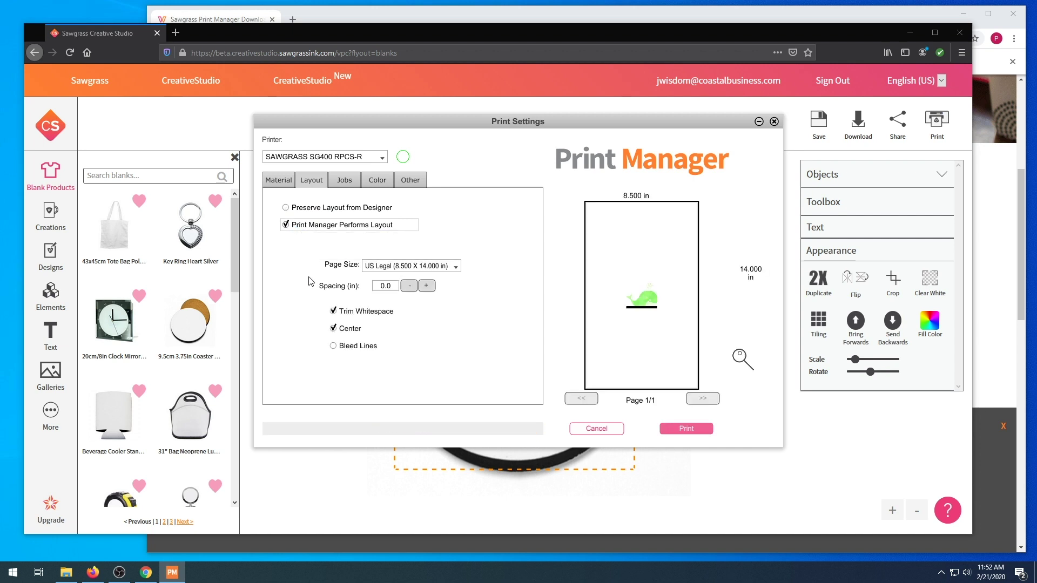
left_click(333, 312)
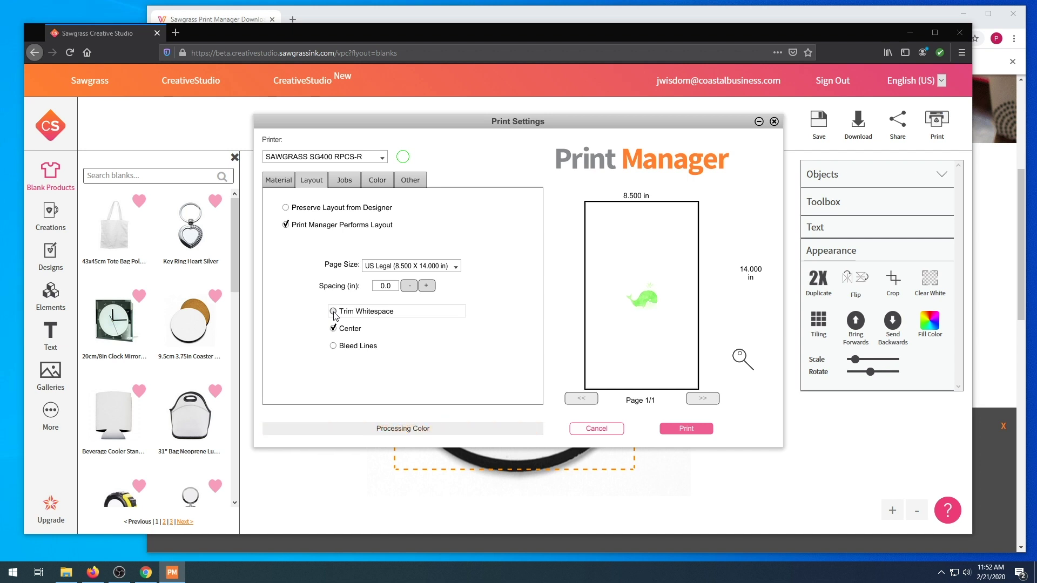
left_click(333, 329)
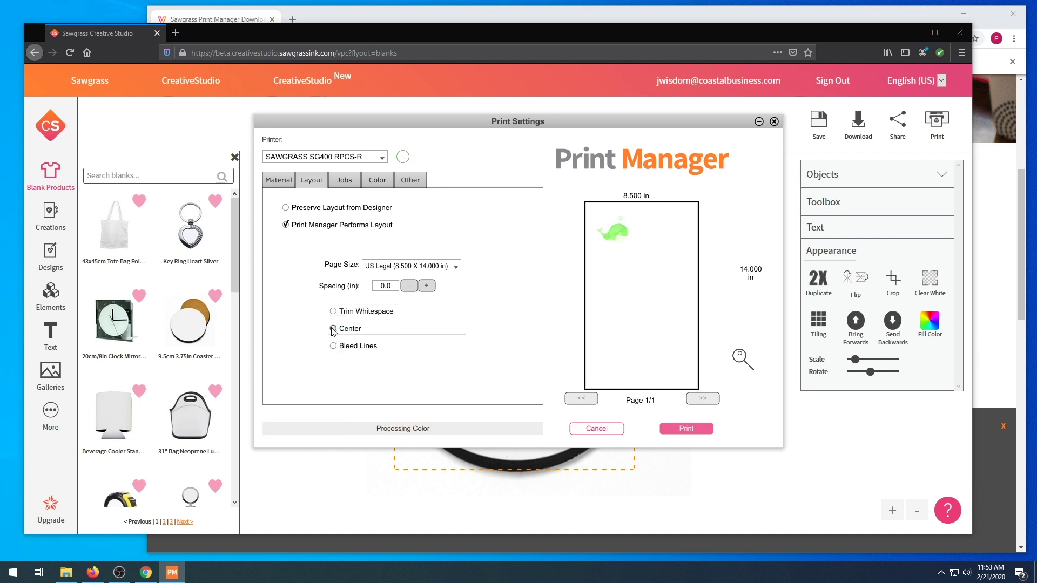
left_click(333, 329)
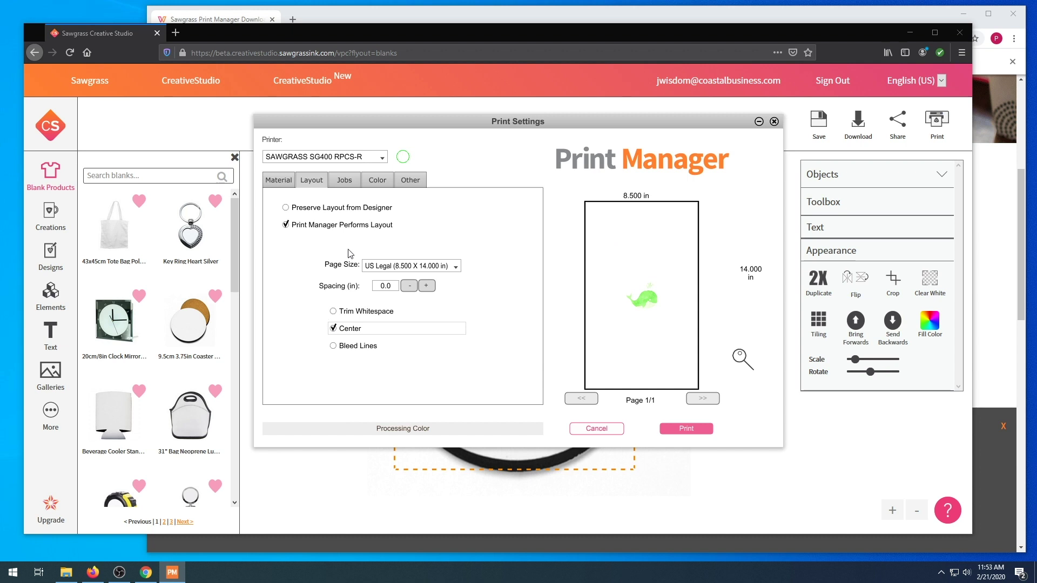
left_click(346, 181)
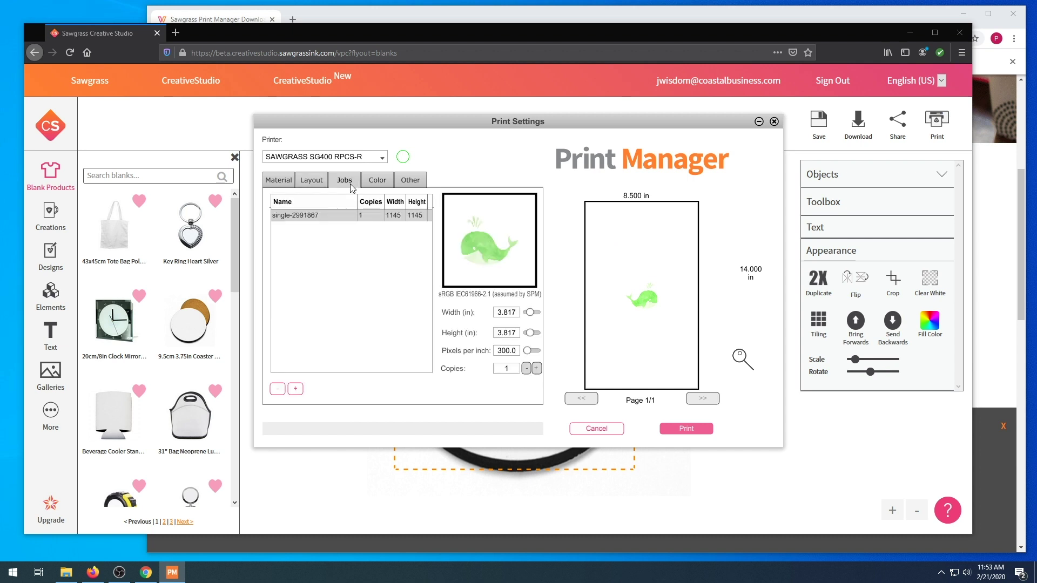
Raise the whale job to 6 copies
left_click(536, 369)
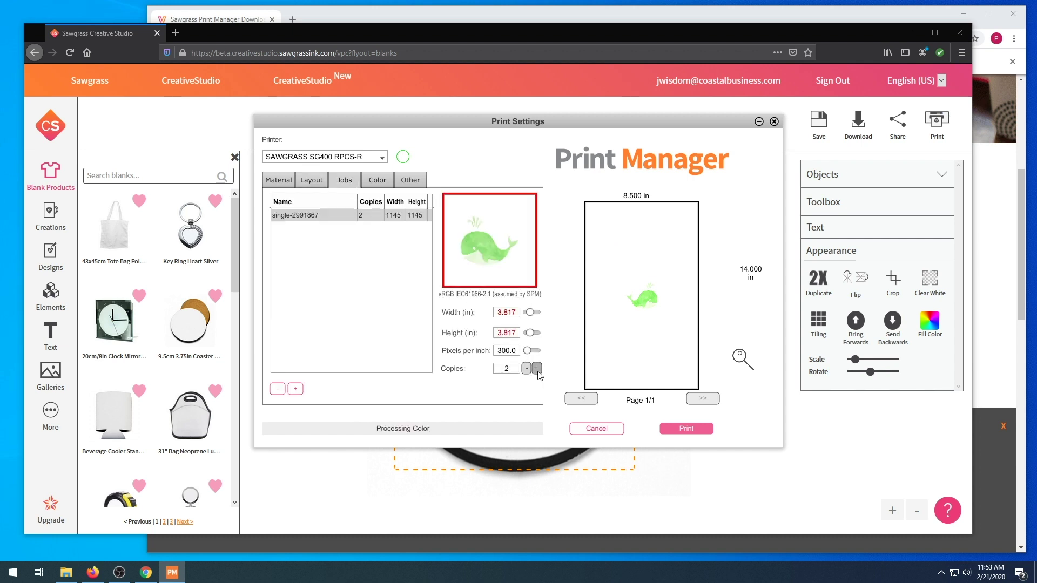
left_click(537, 369)
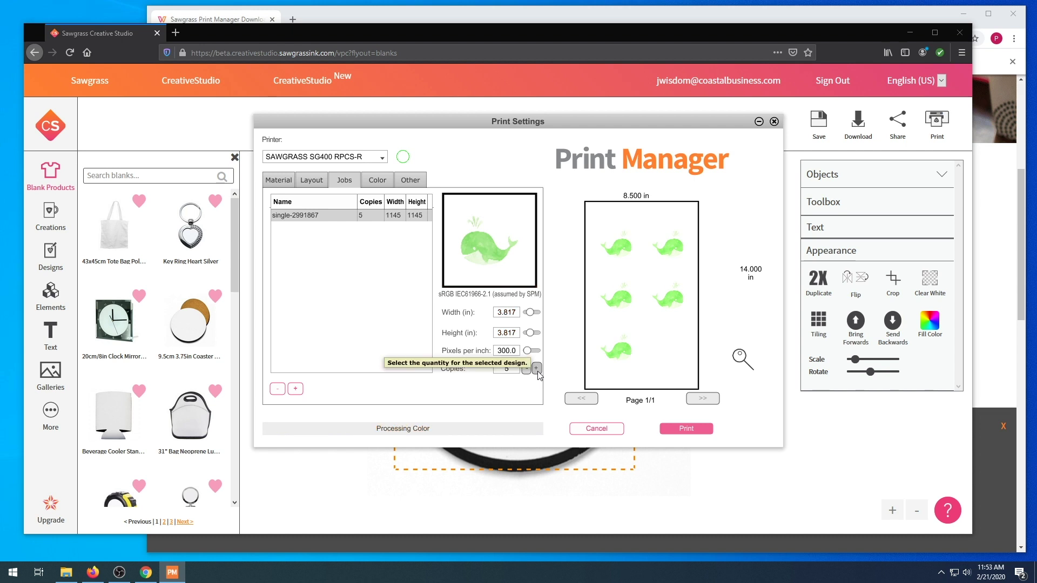
left_click(537, 369)
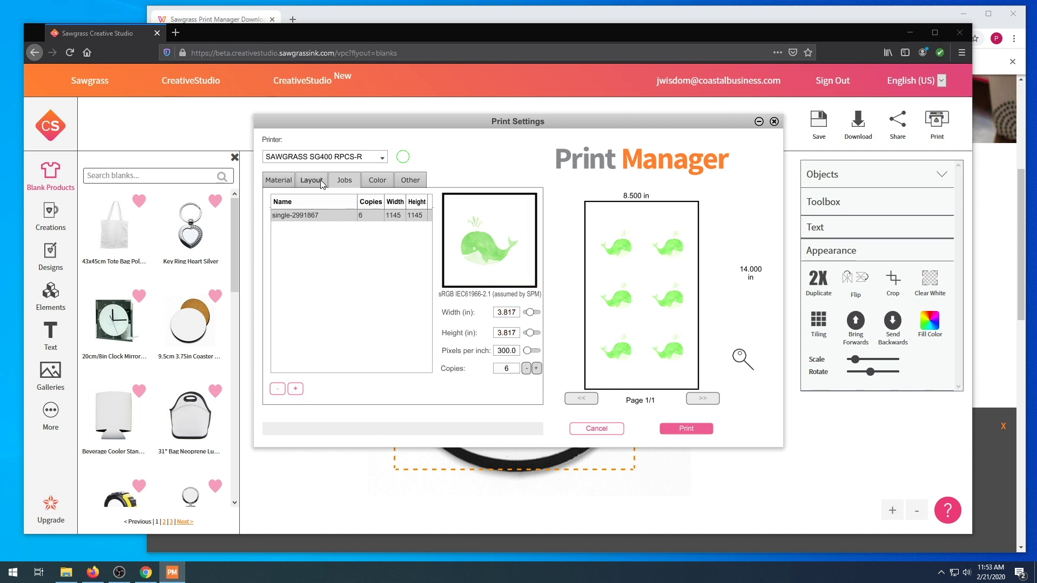
Keep Vivid colour mode with the ColorSure palette and review the remaining settings tabs
left_click(377, 183)
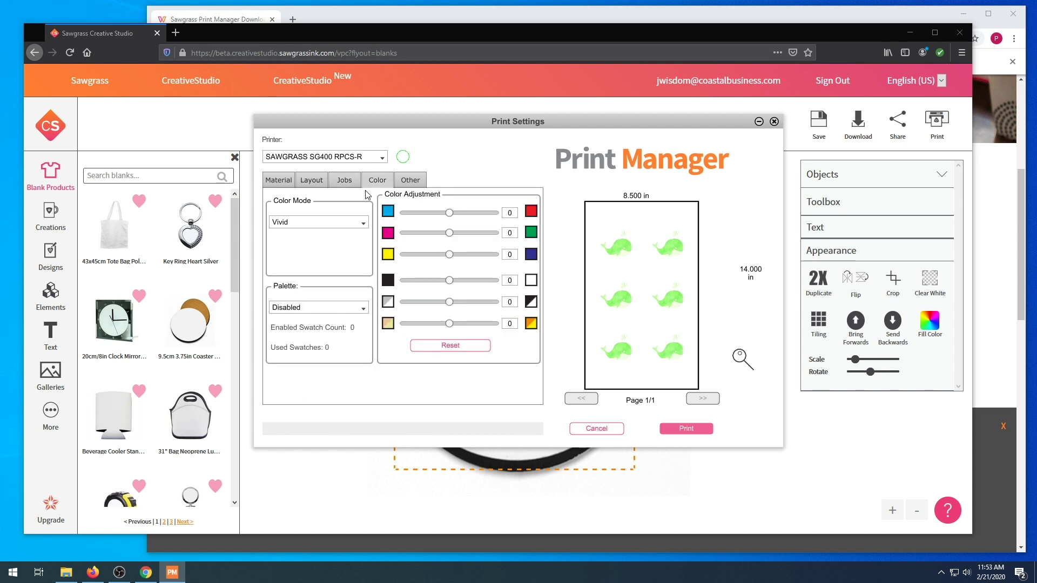
left_click(357, 226)
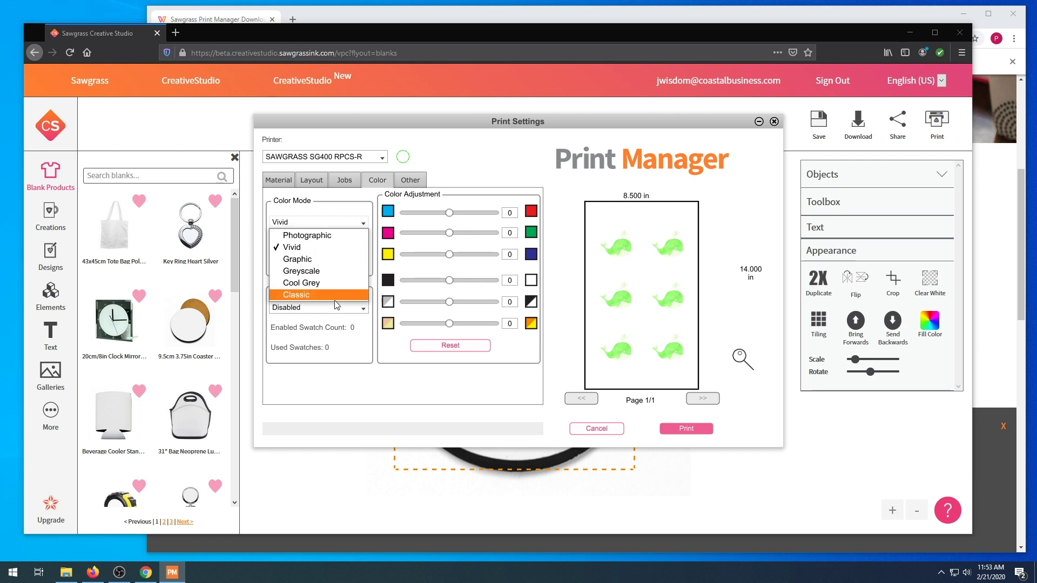
left_click(361, 328)
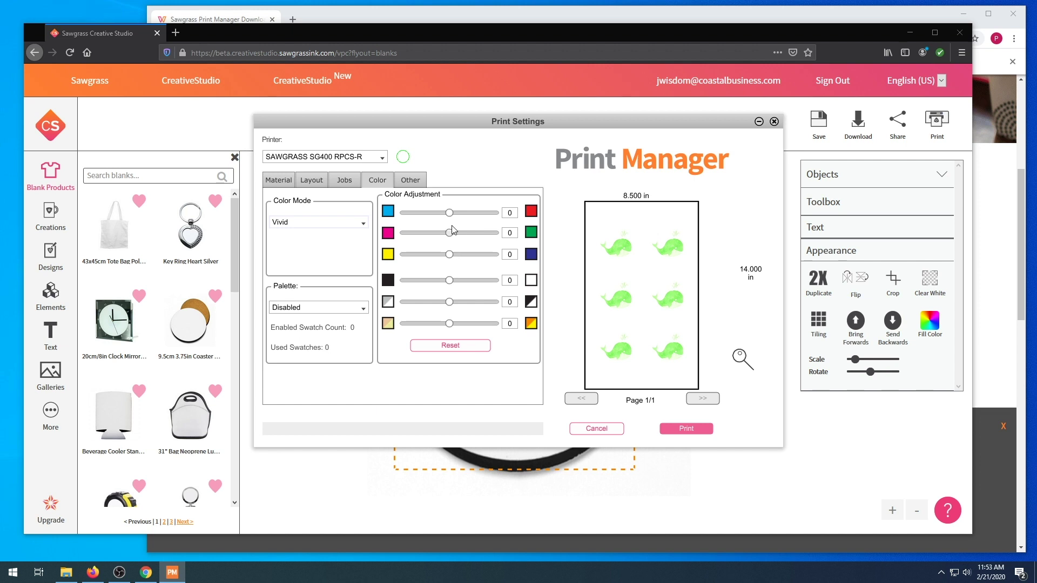
left_click(358, 312)
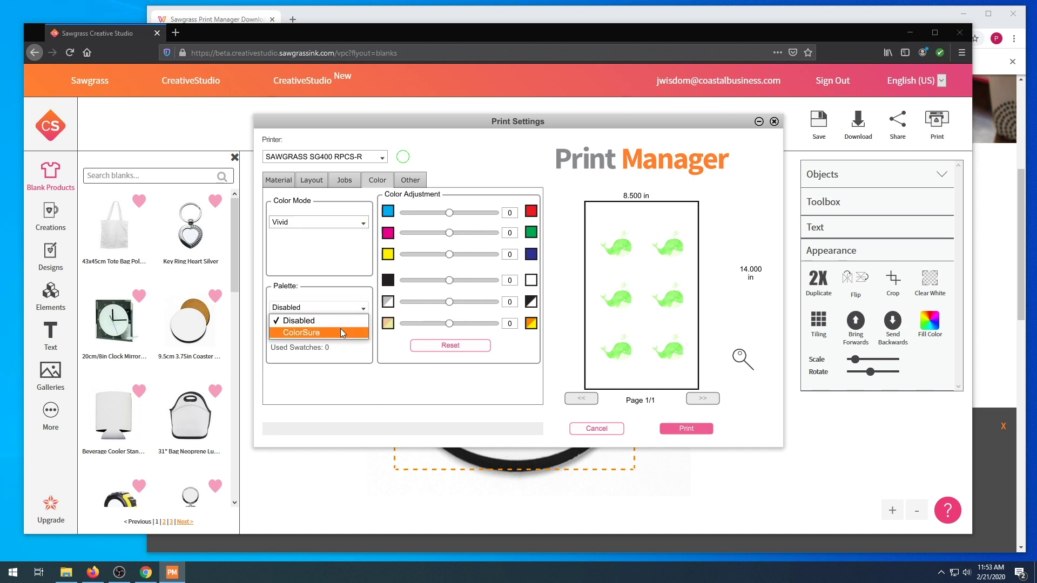
left_click(345, 332)
left_click(411, 180)
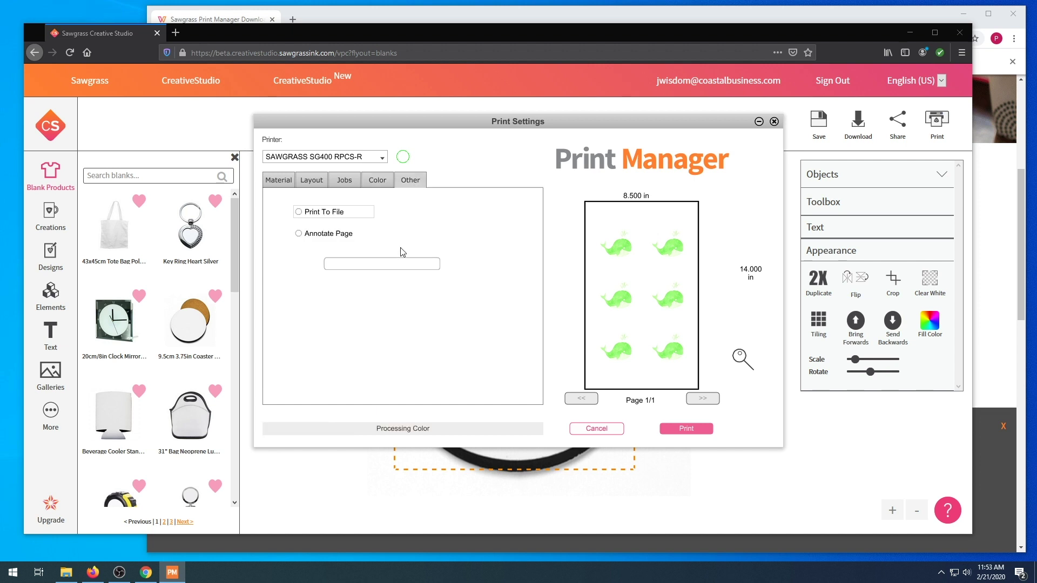
left_click(311, 182)
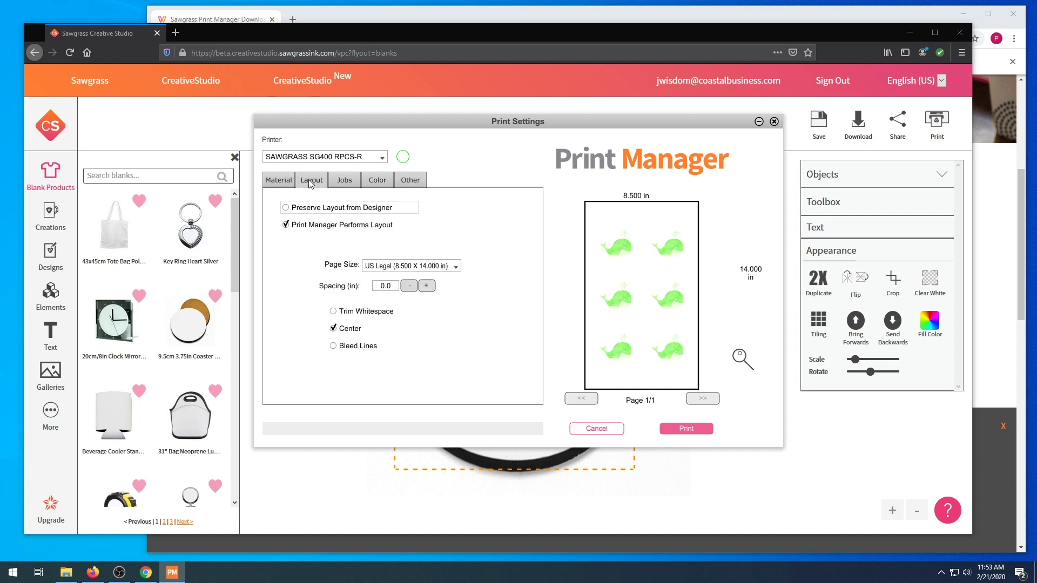
left_click(279, 181)
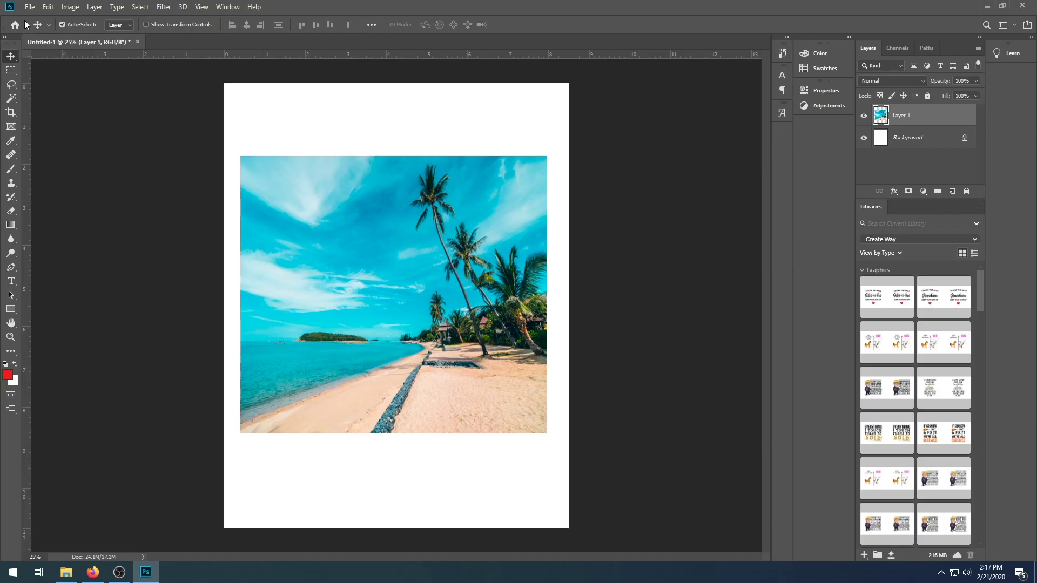
left_click(70, 7)
Confirm the 8.5 × 11 in canvas, then print the beach photo to Sawgrass Print Manager, Letter portrait
left_click(100, 99)
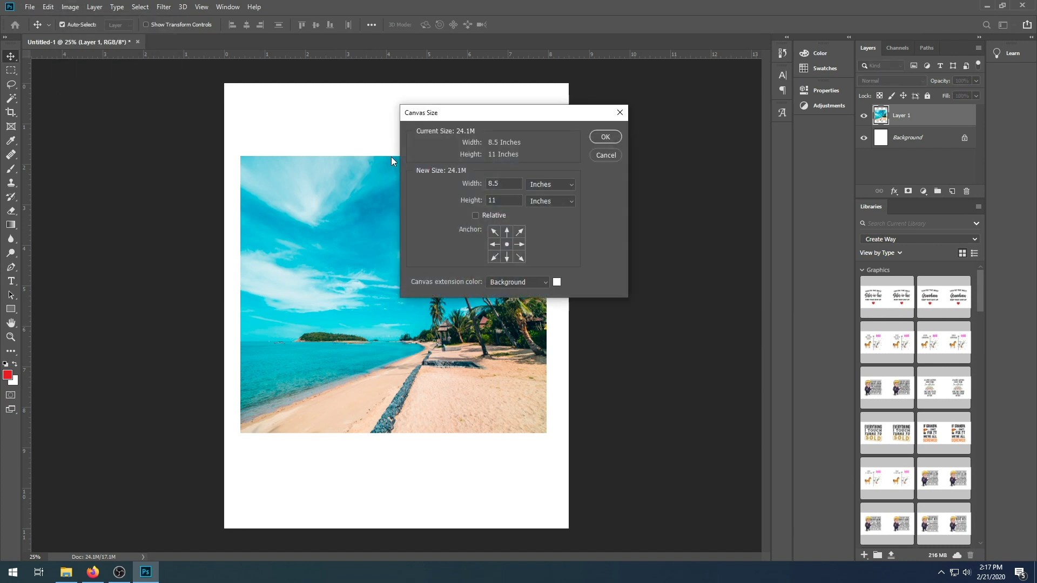
left_click(605, 136)
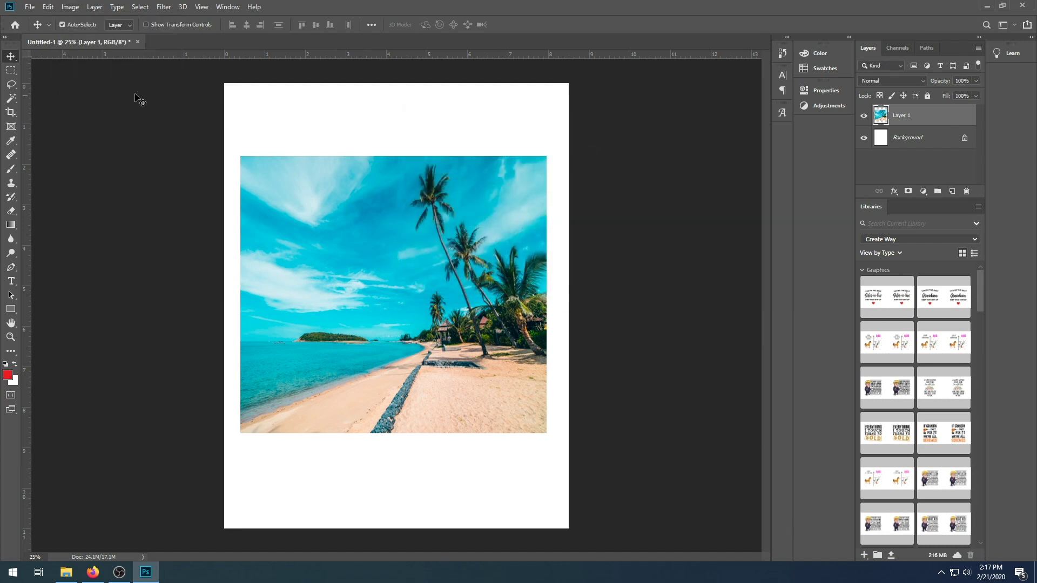
left_click(30, 6)
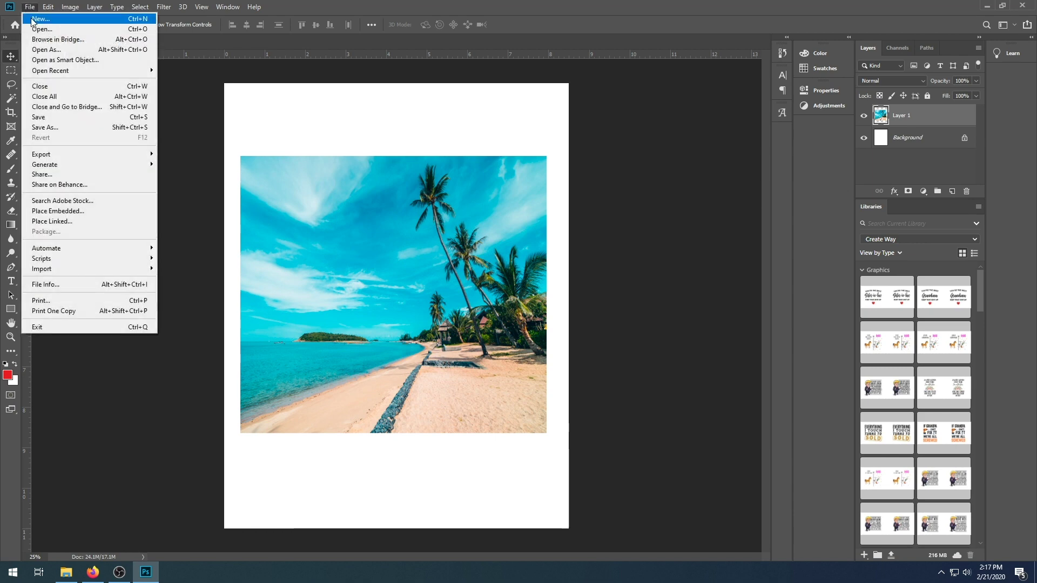
left_click(67, 301)
left_click(626, 109)
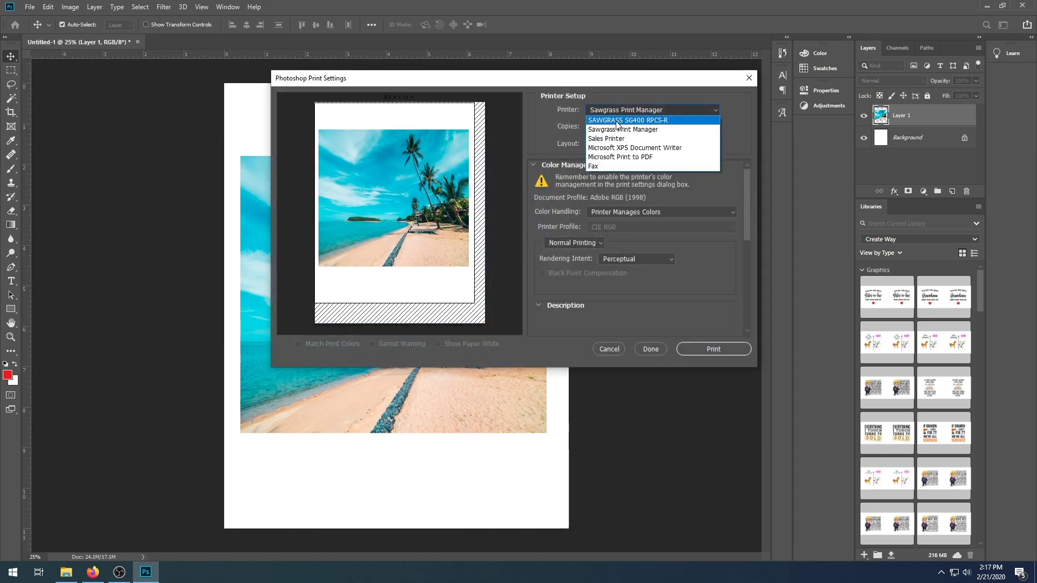
left_click(625, 130)
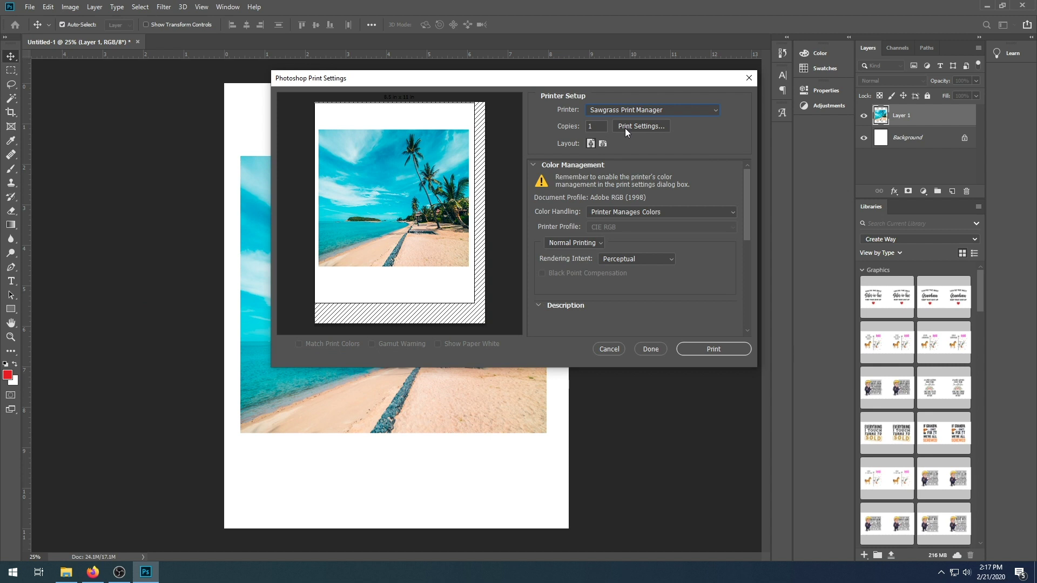
left_click(626, 128)
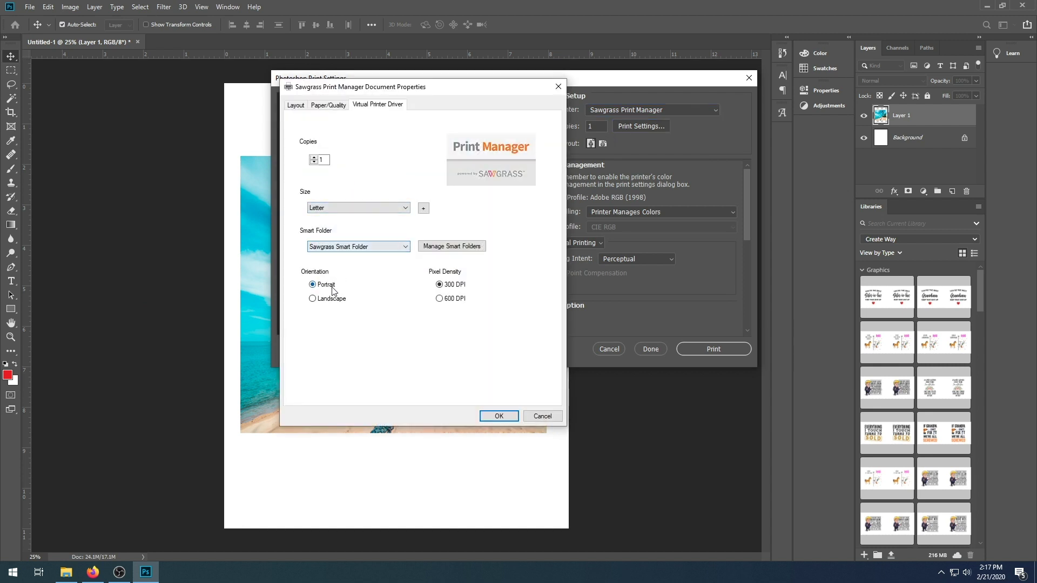
left_click(499, 416)
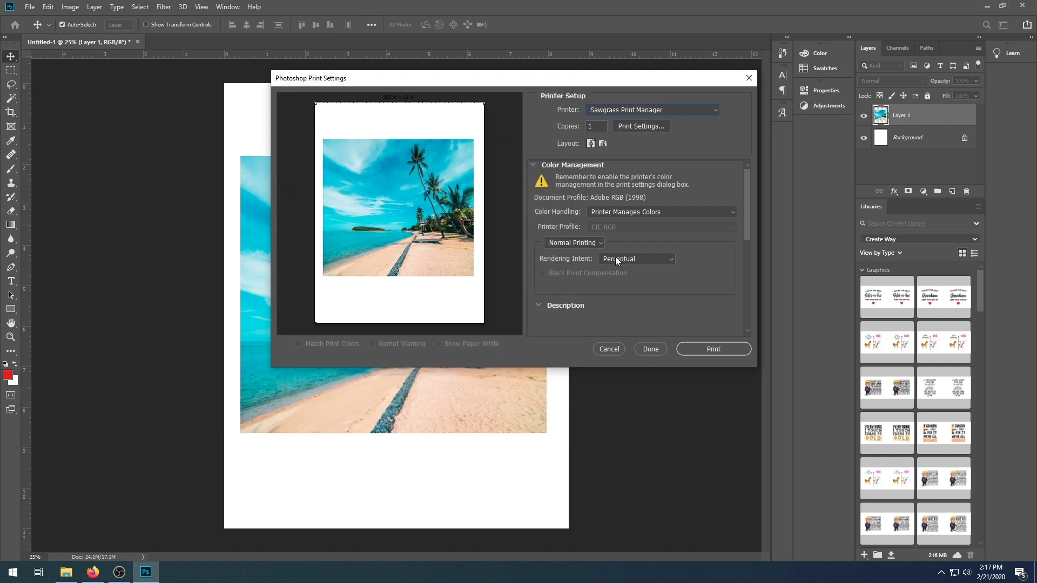
left_click(708, 350)
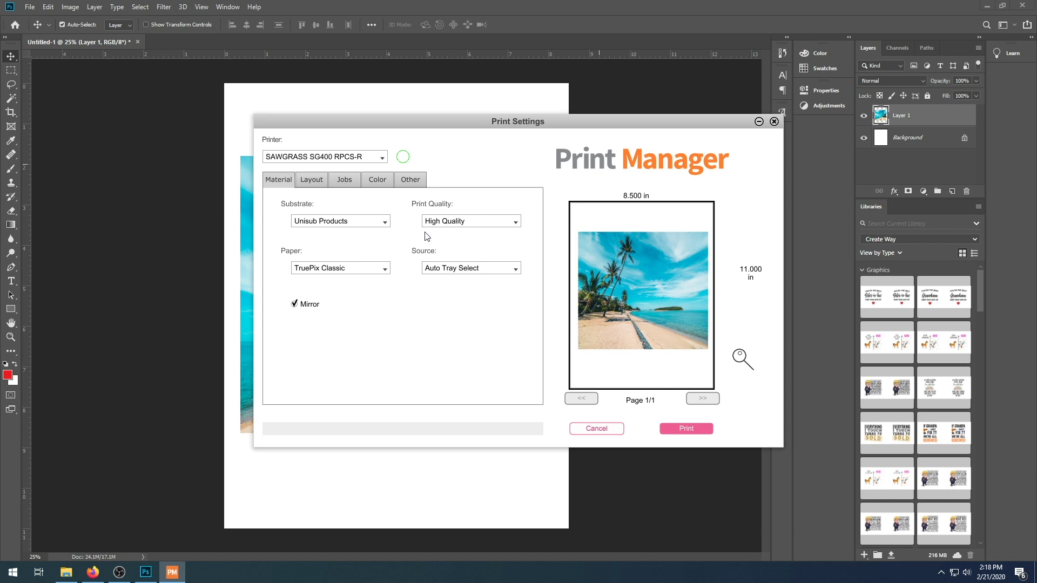
Keep the SG400 RPCS-R printer, choose Mousepad substrate and TexPrint-R paper, with Mirror left on
left_click(362, 162)
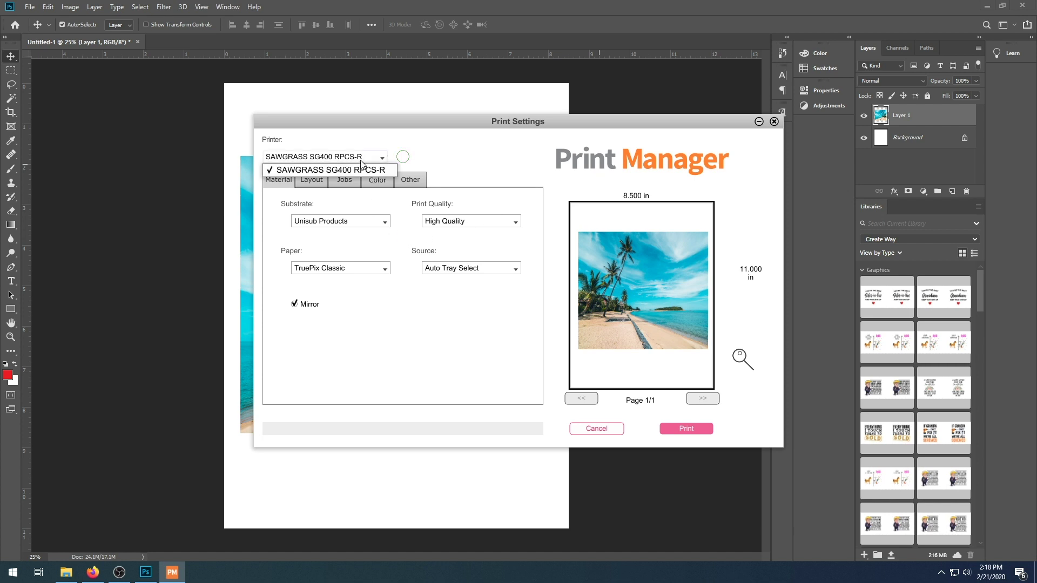
left_click(361, 163)
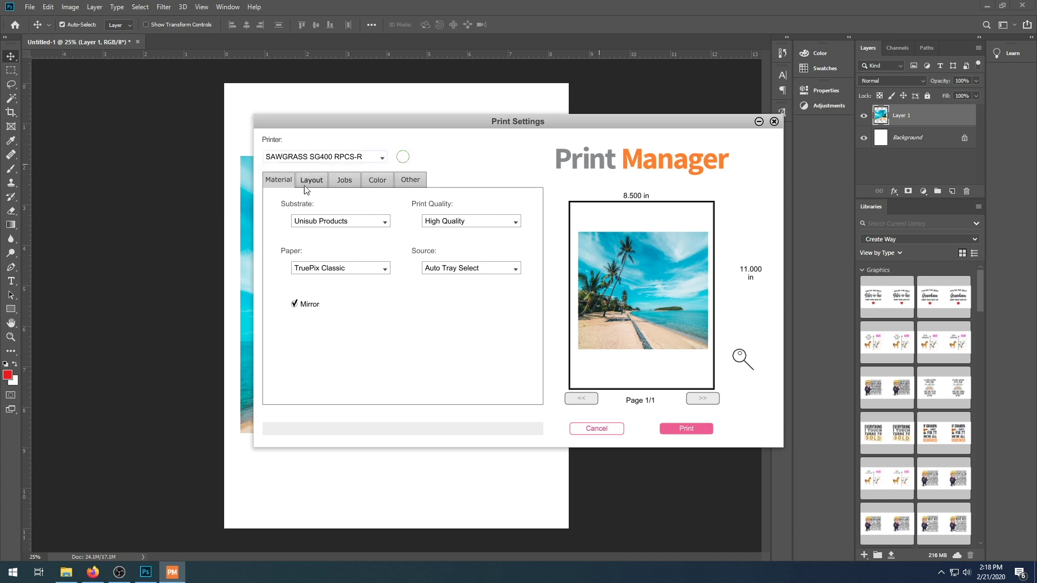
left_click(323, 221)
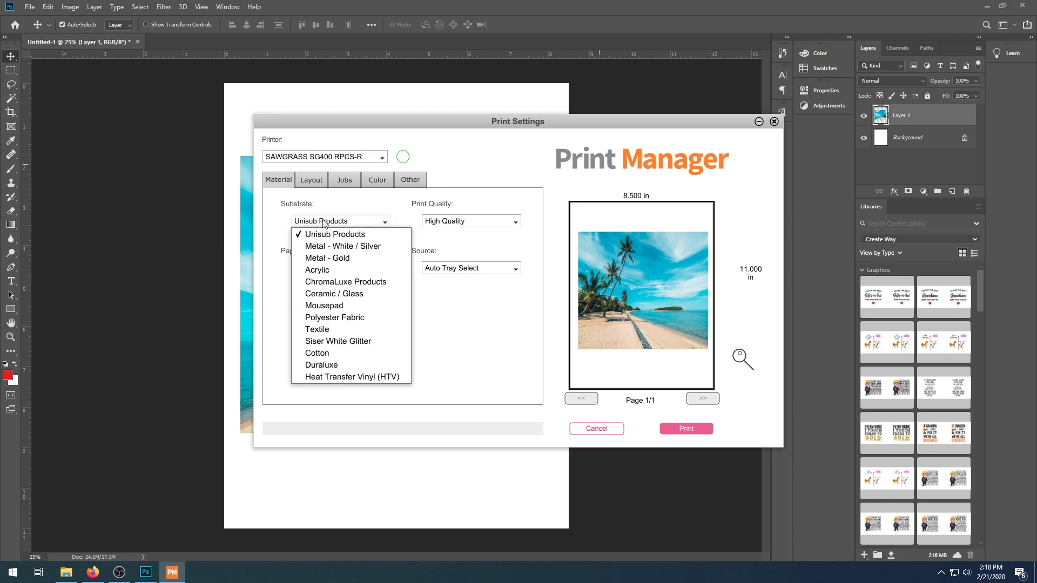
left_click(344, 305)
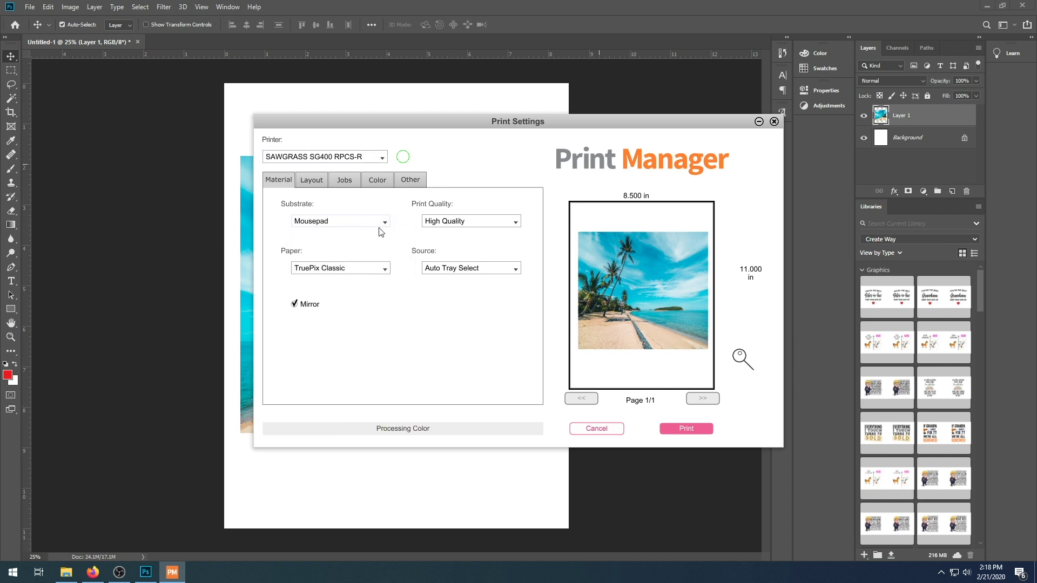
left_click(377, 276)
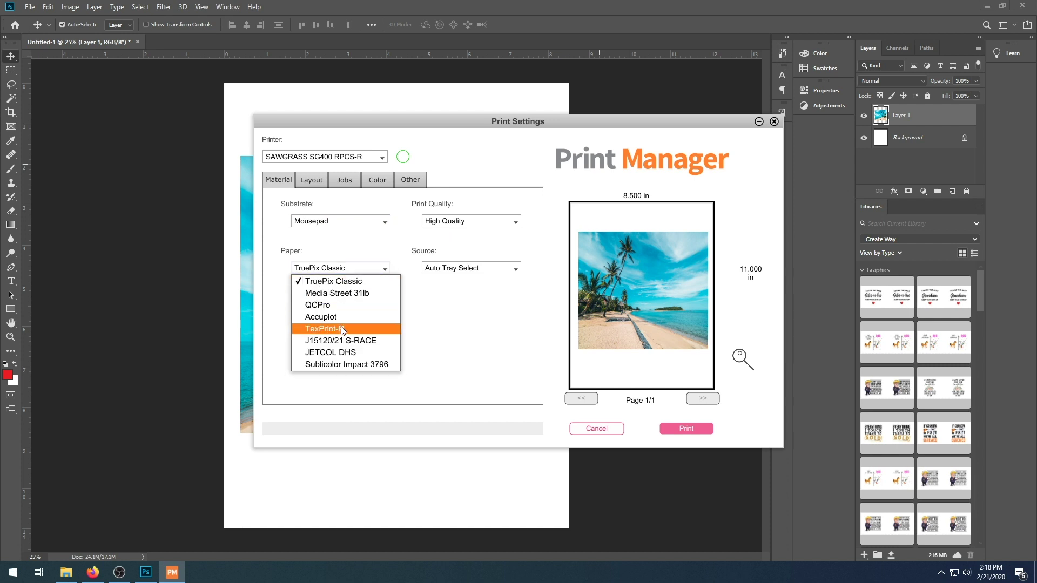
left_click(340, 326)
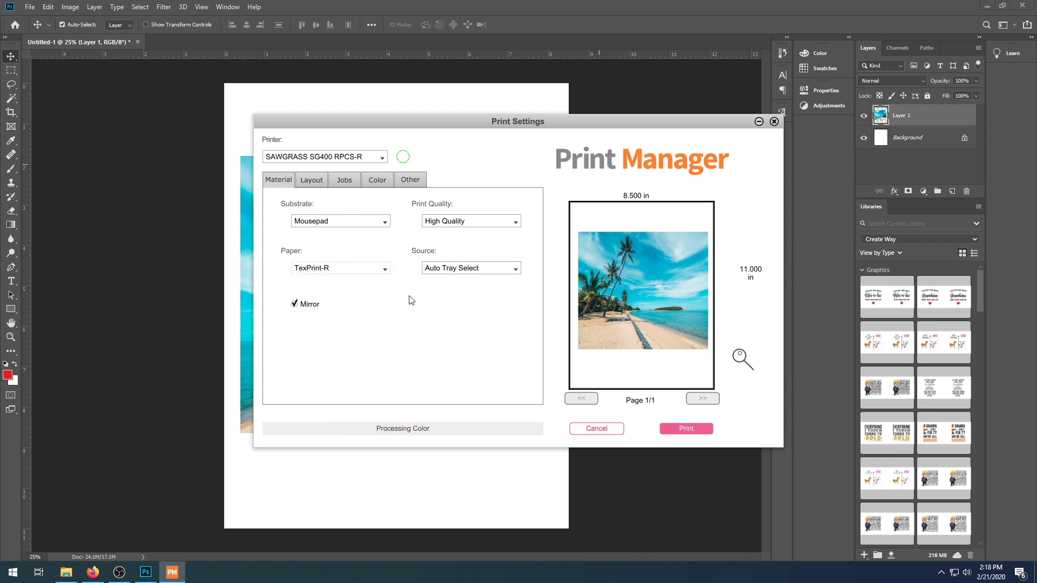
left_click(294, 305)
left_click(295, 305)
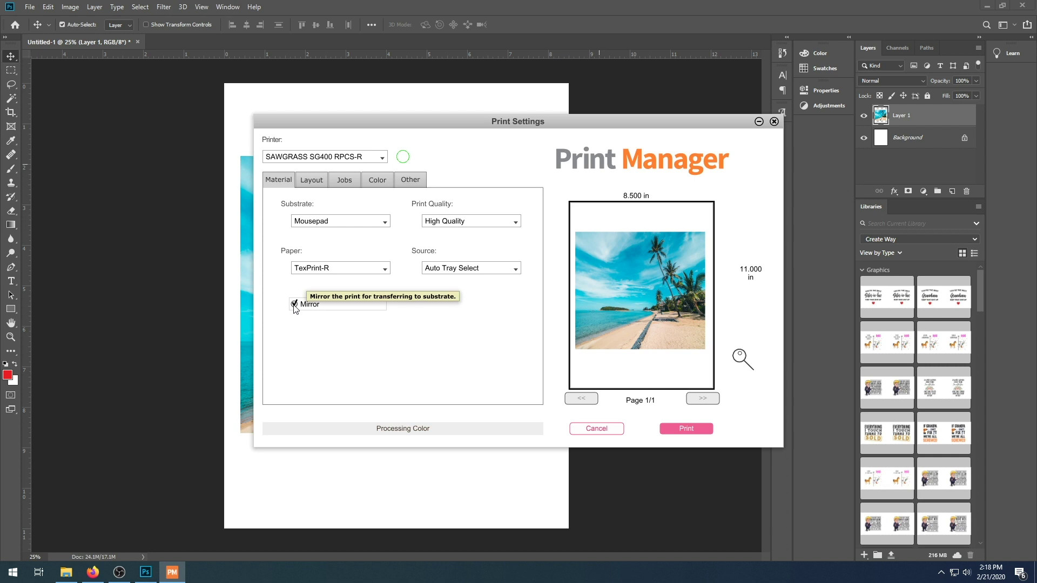
left_click(312, 181)
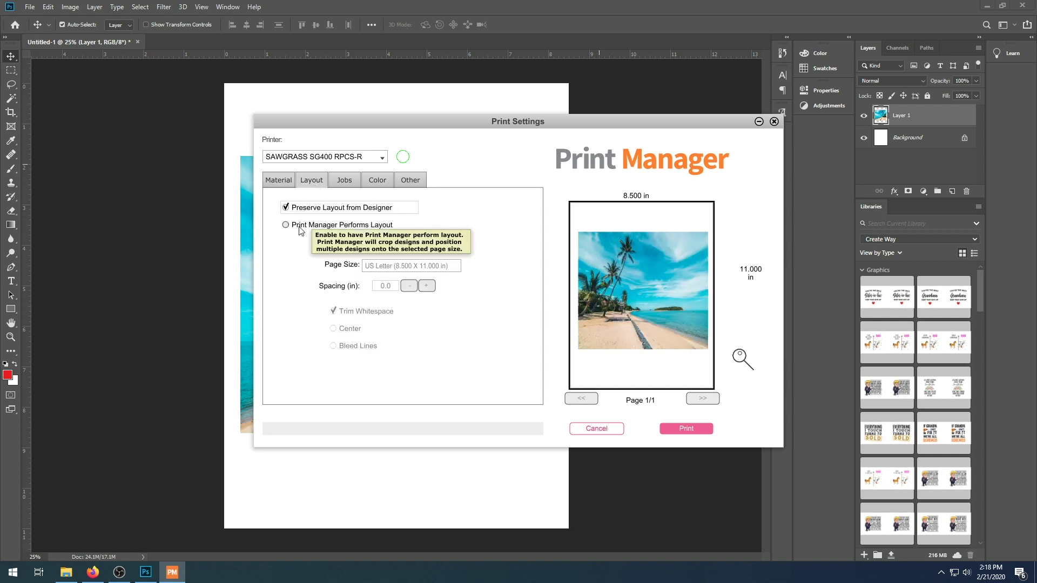
left_click(344, 181)
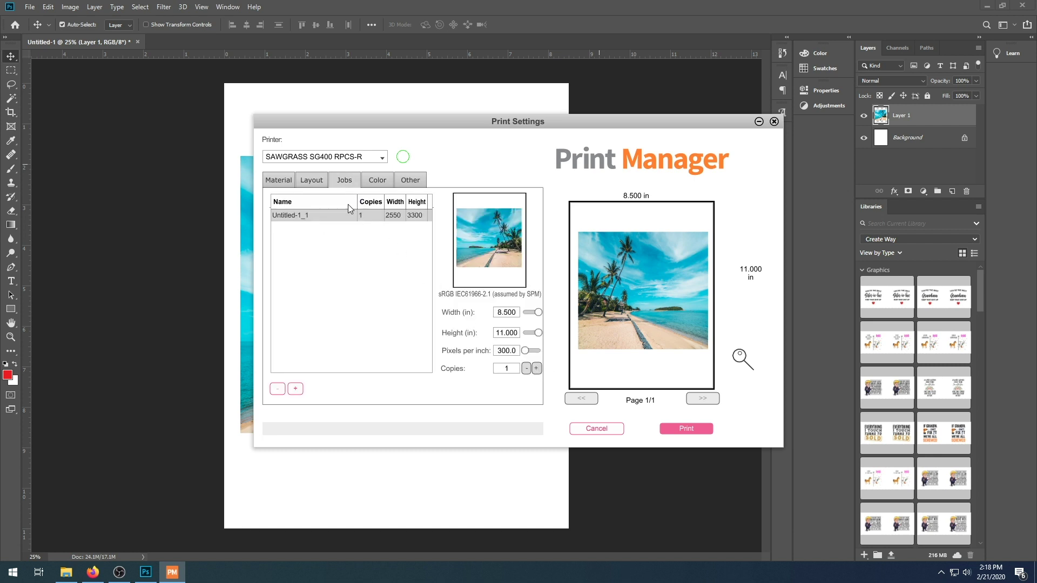
left_click(319, 184)
Try Vivid and Graphic colour modes, then settle back on Photographic
left_click(376, 181)
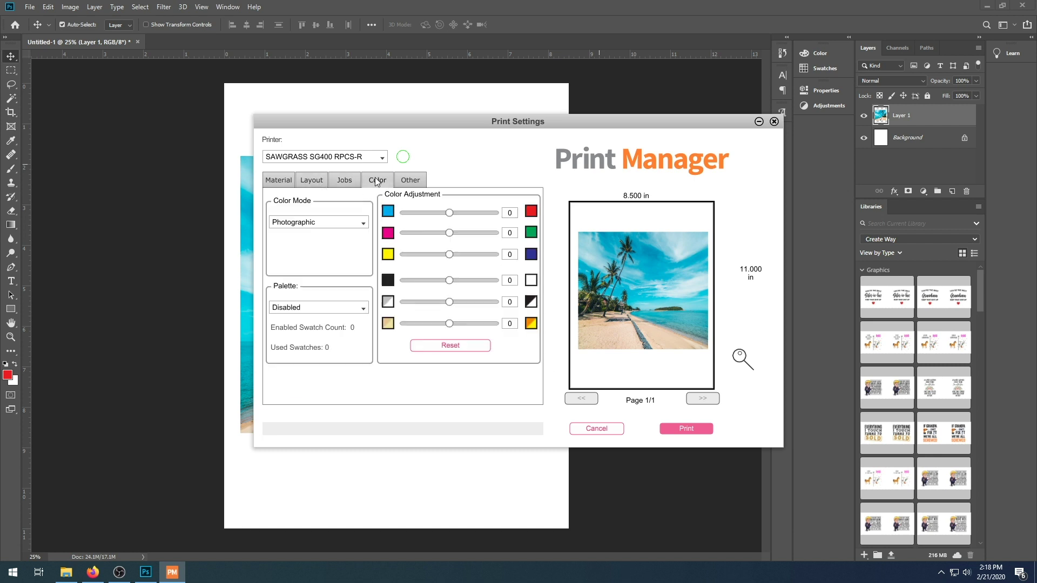
left_click(353, 222)
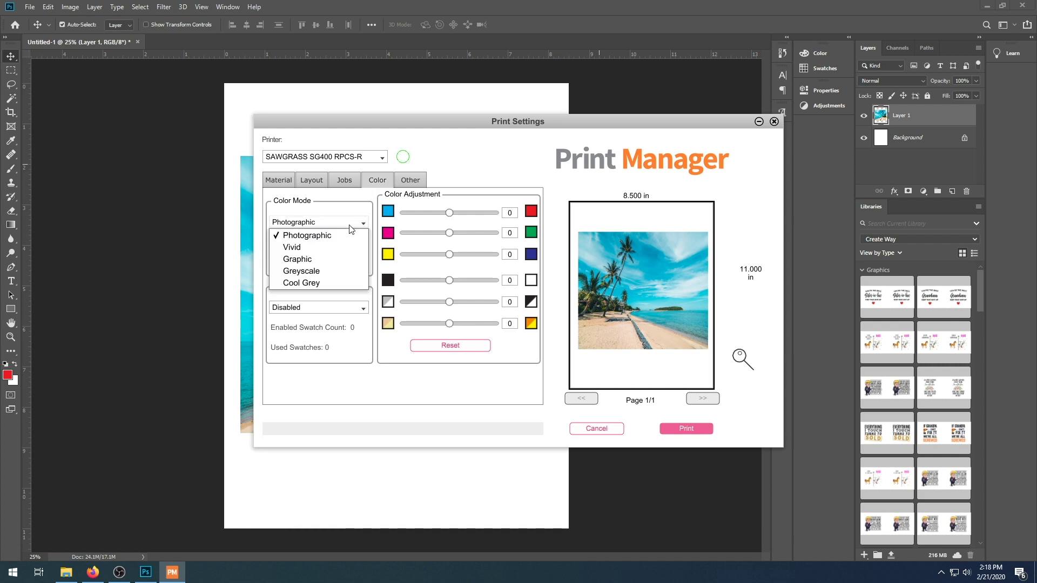
left_click(333, 246)
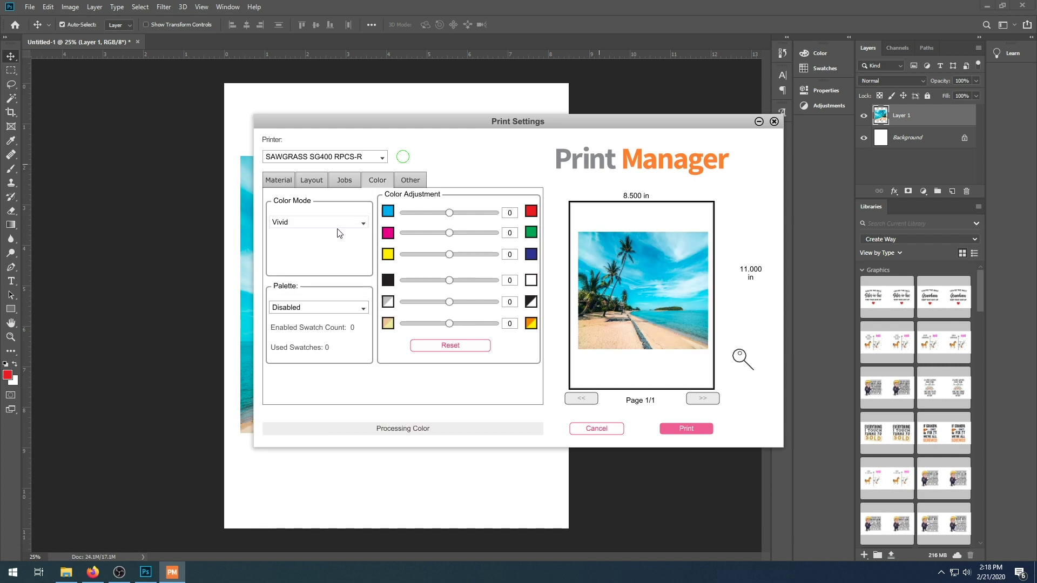
left_click(339, 223)
left_click(319, 257)
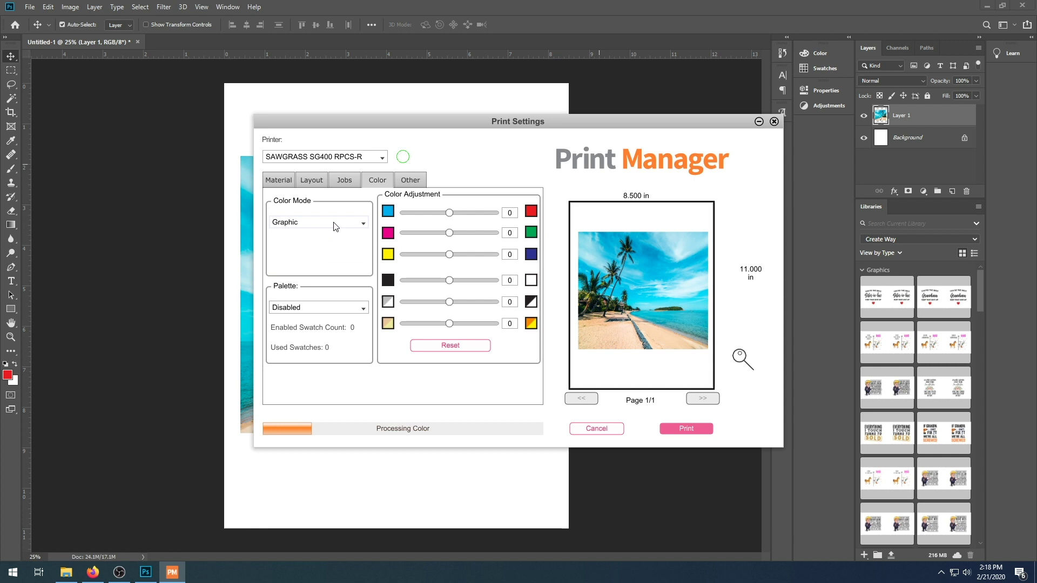
left_click(335, 226)
left_click(324, 235)
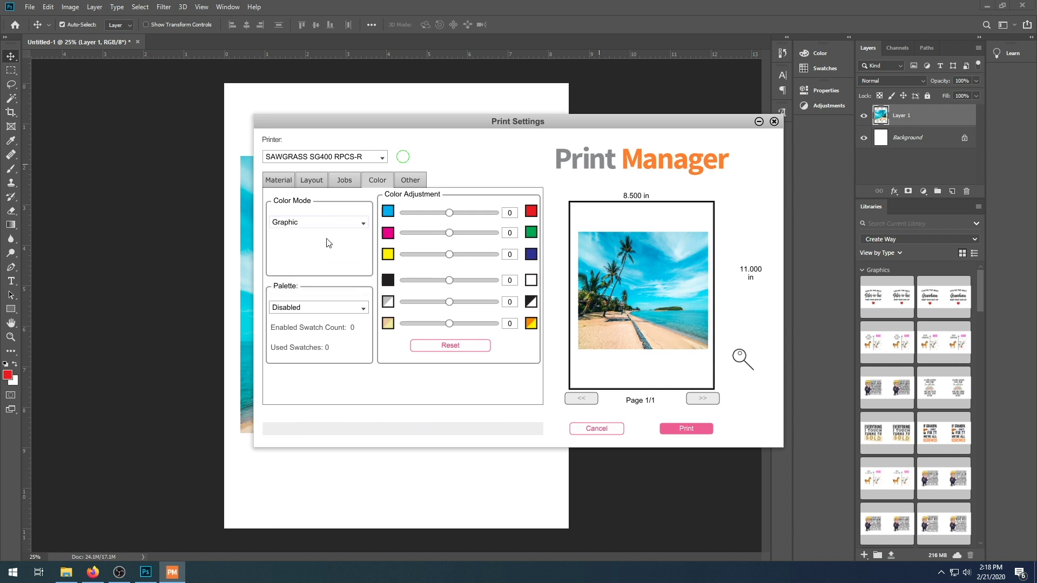
Enable the ColorSure palette and print the beach photo job
left_click(323, 307)
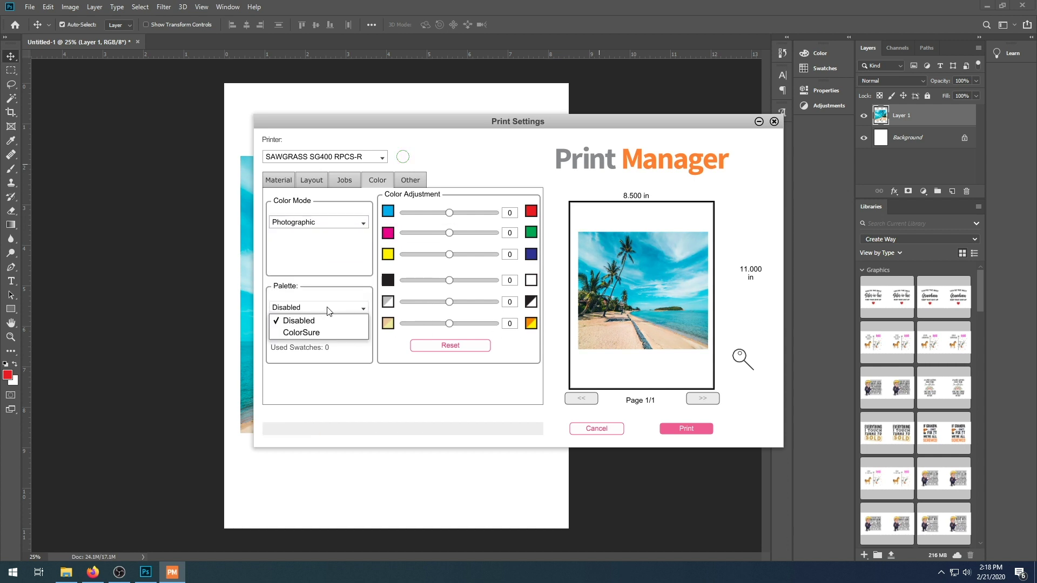
left_click(312, 333)
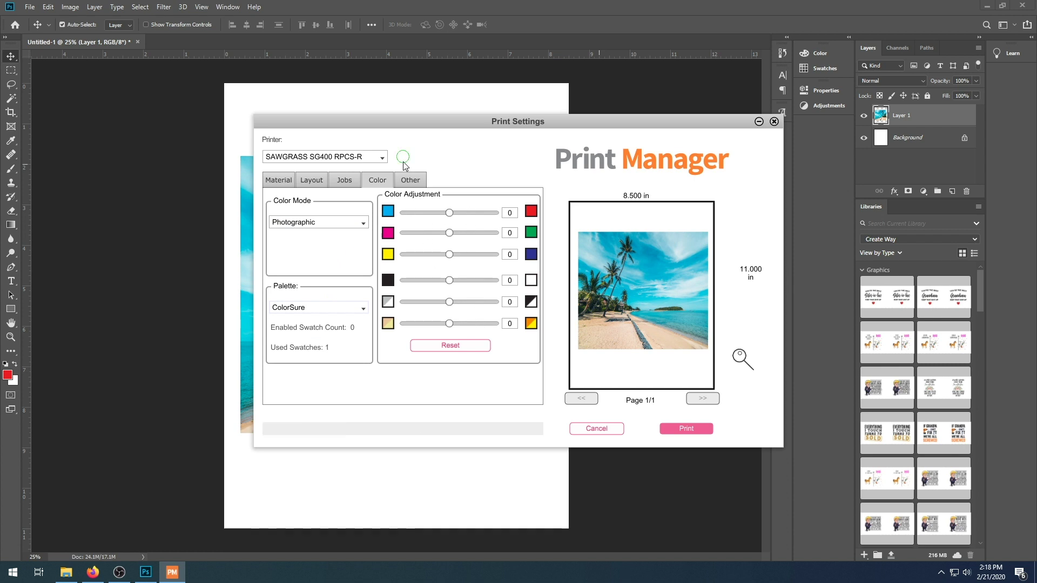
mouse_move(405, 166)
left_click(683, 428)
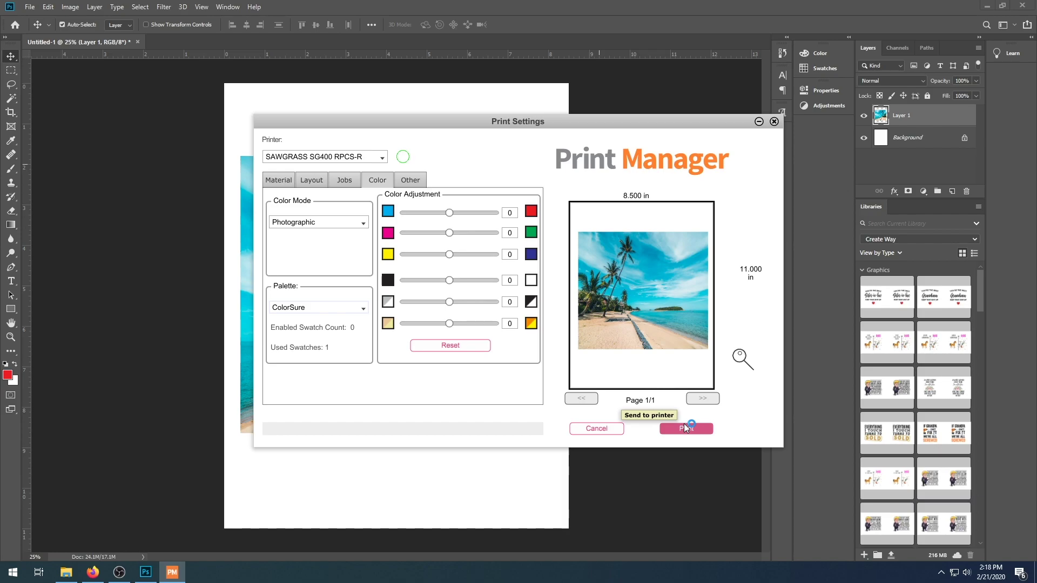